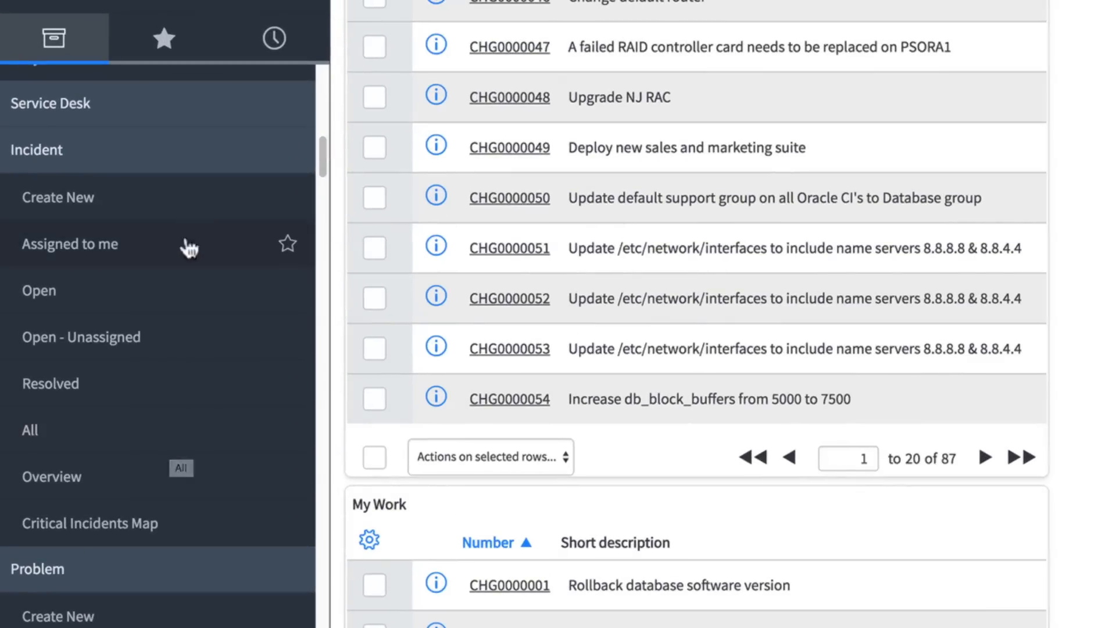
- Open a blank form for creating a new problem record
click(207, 107)
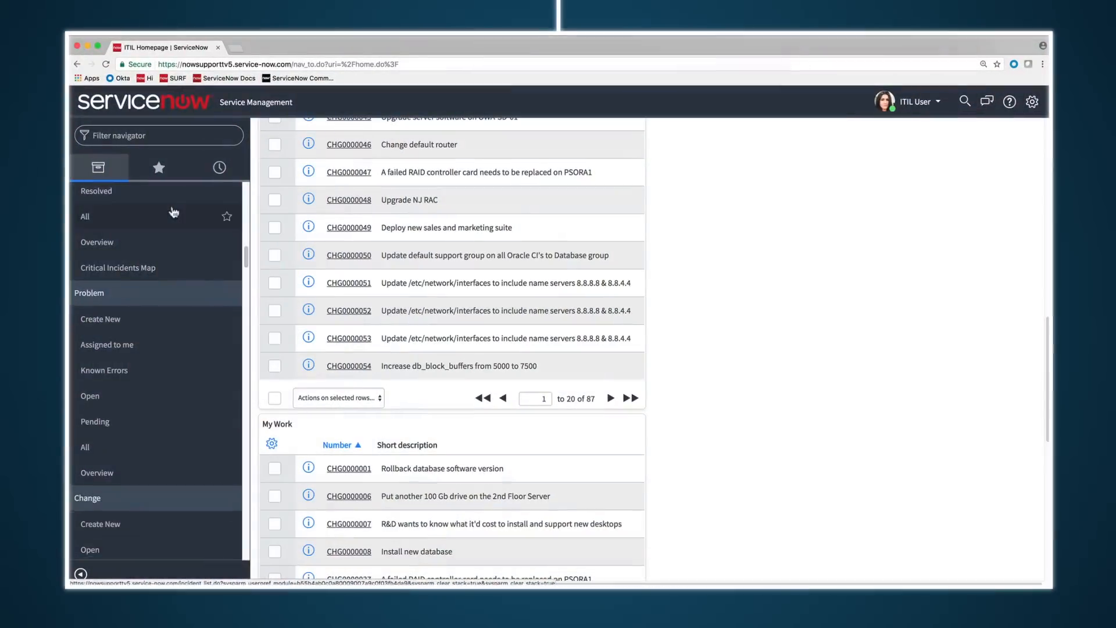
scroll(161, 235, down, 3)
click(161, 235)
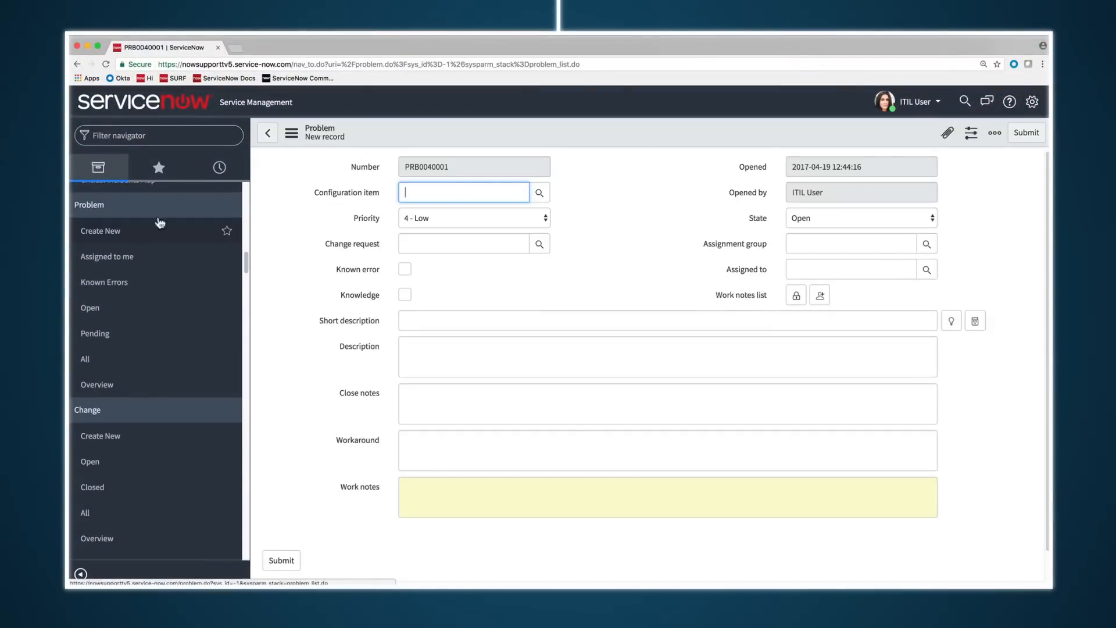
- Filter the navigator for "service catalog" and open the Service Catalog home page
click(155, 138)
text(service catalog)
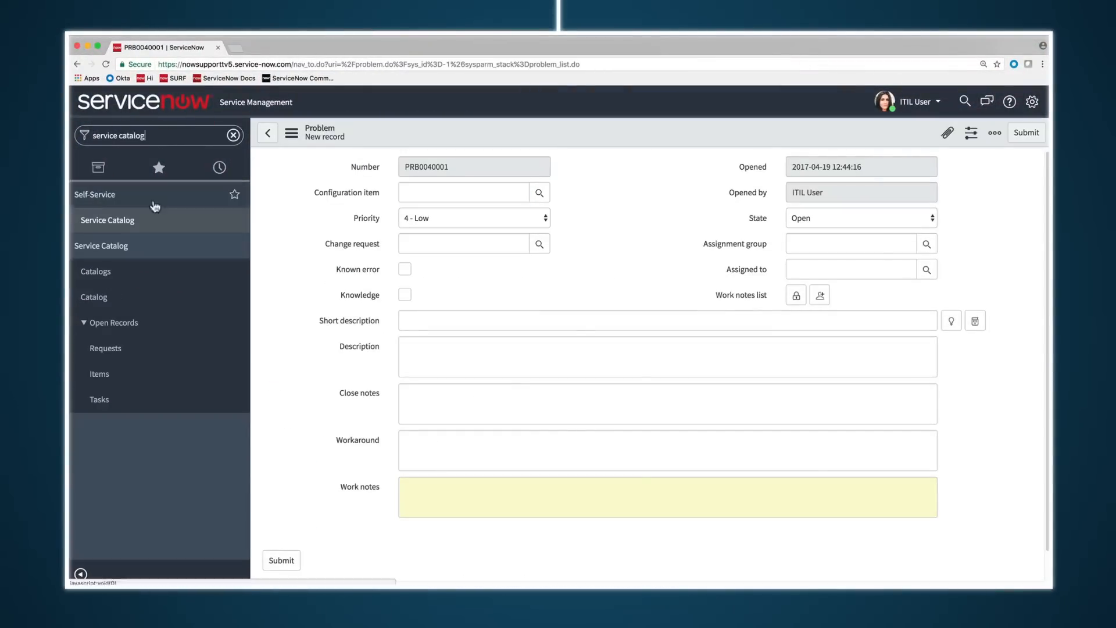
click(154, 295)
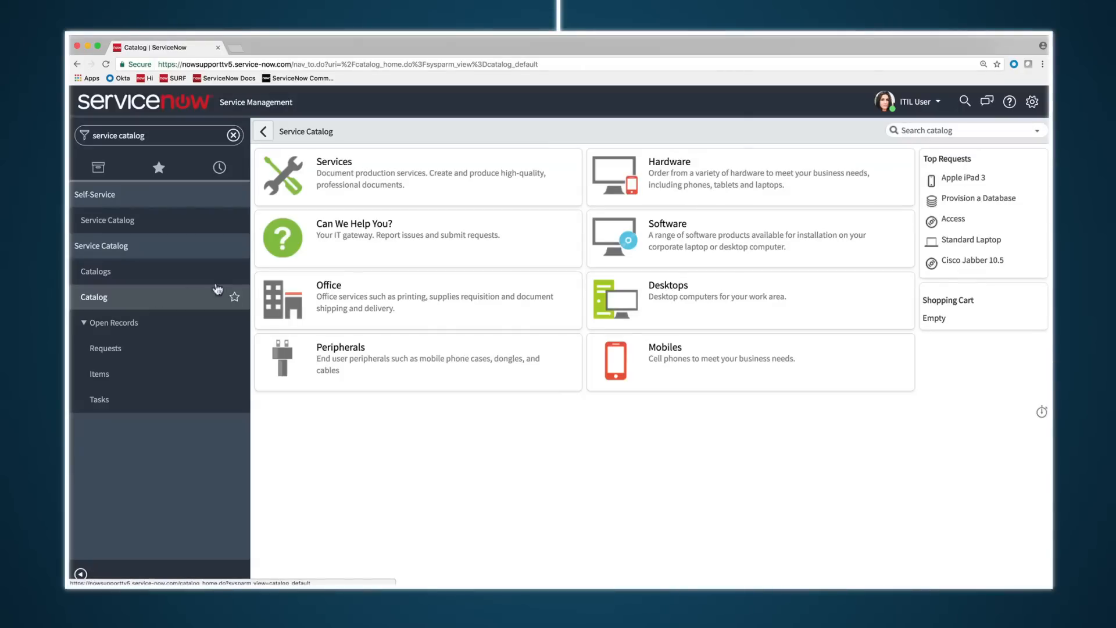
- Open the Packaging and Shipping item in the catalog's Office category and go through its form
click(329, 285)
click(323, 235)
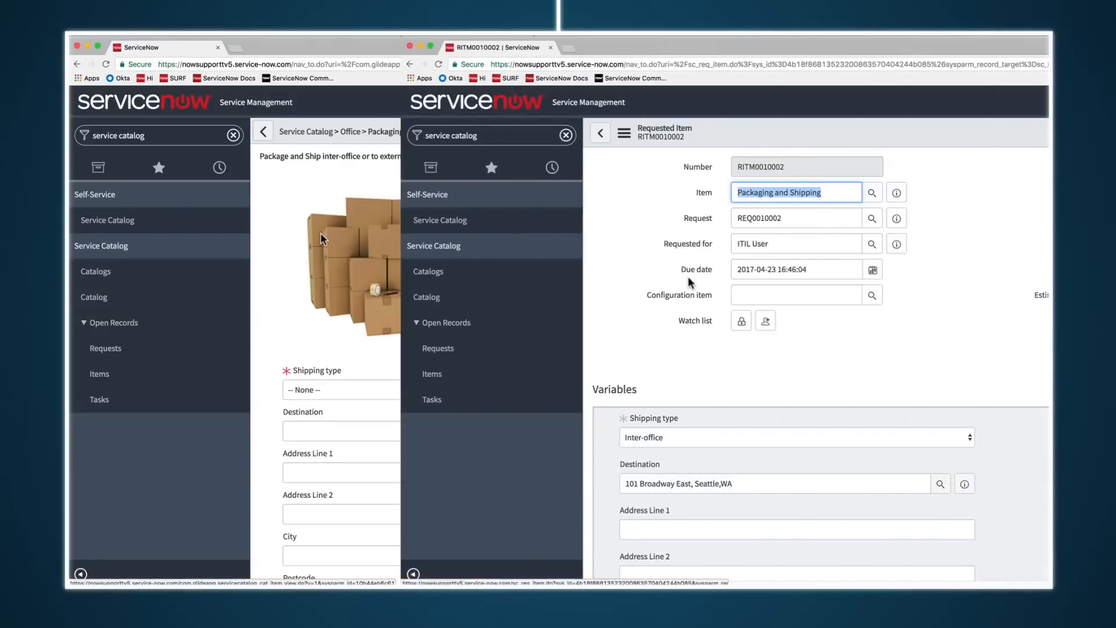
scroll(355, 277, down, 3)
scroll(354, 277, down, 10)
click(364, 480)
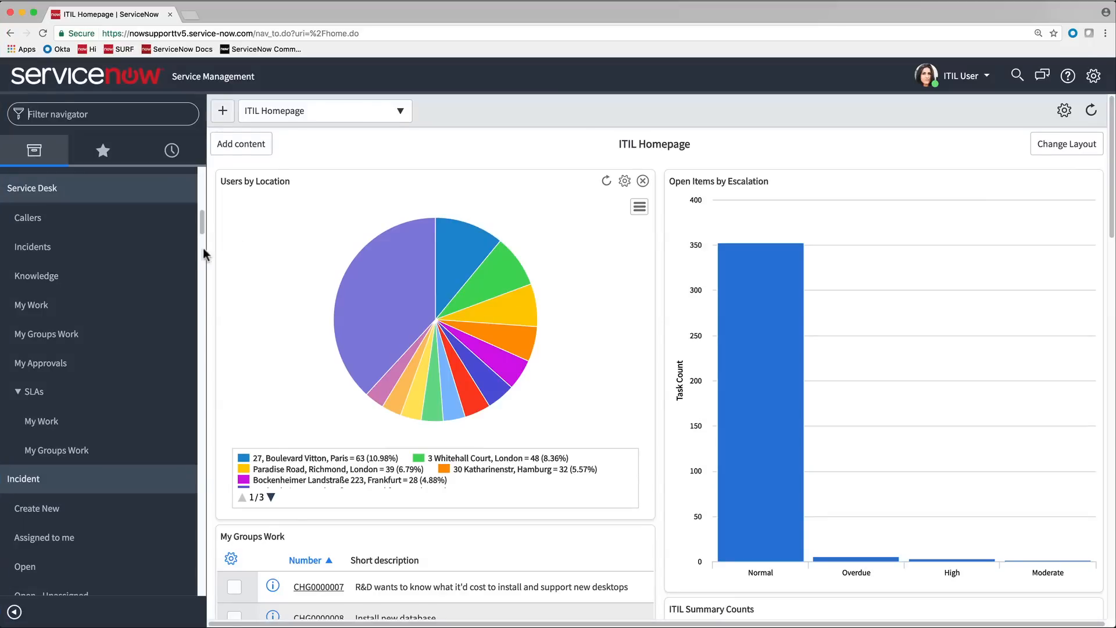
- Open the "My IP desk phone won't work" incident from the Service Desk My Work list
click(105, 307)
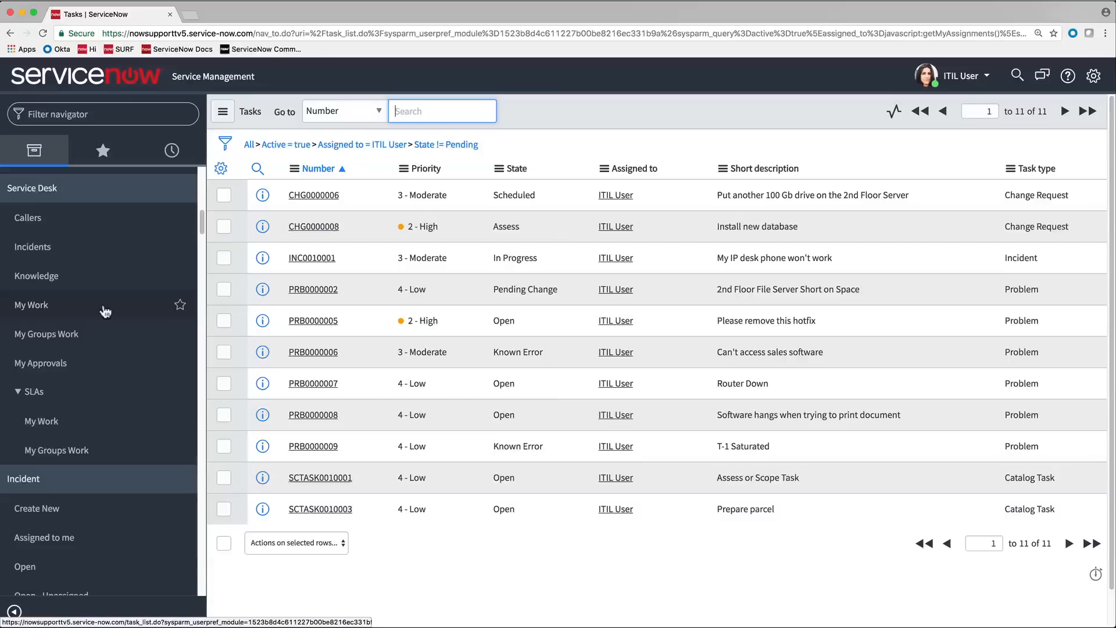
click(334, 260)
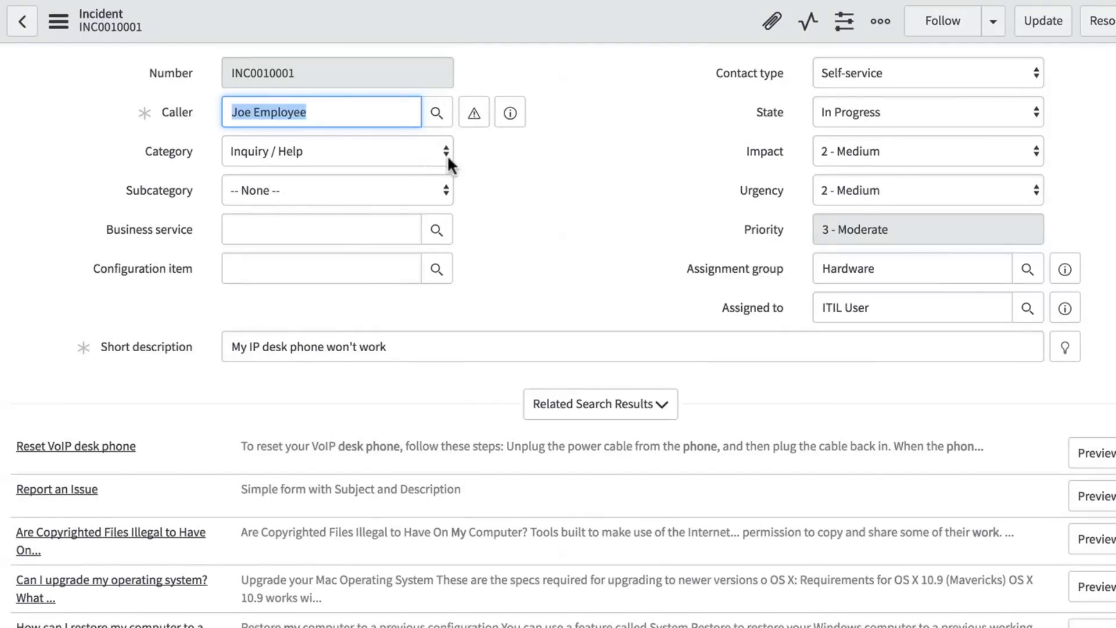
- Set the incident's category to Hardware and its subcategory to Phone
click(447, 156)
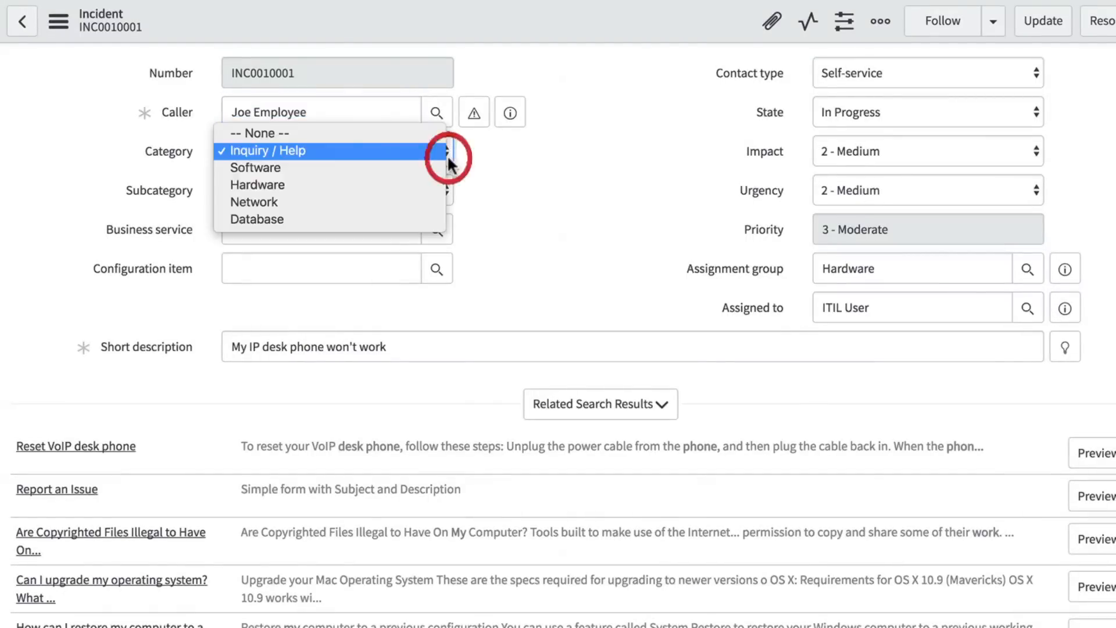
click(436, 185)
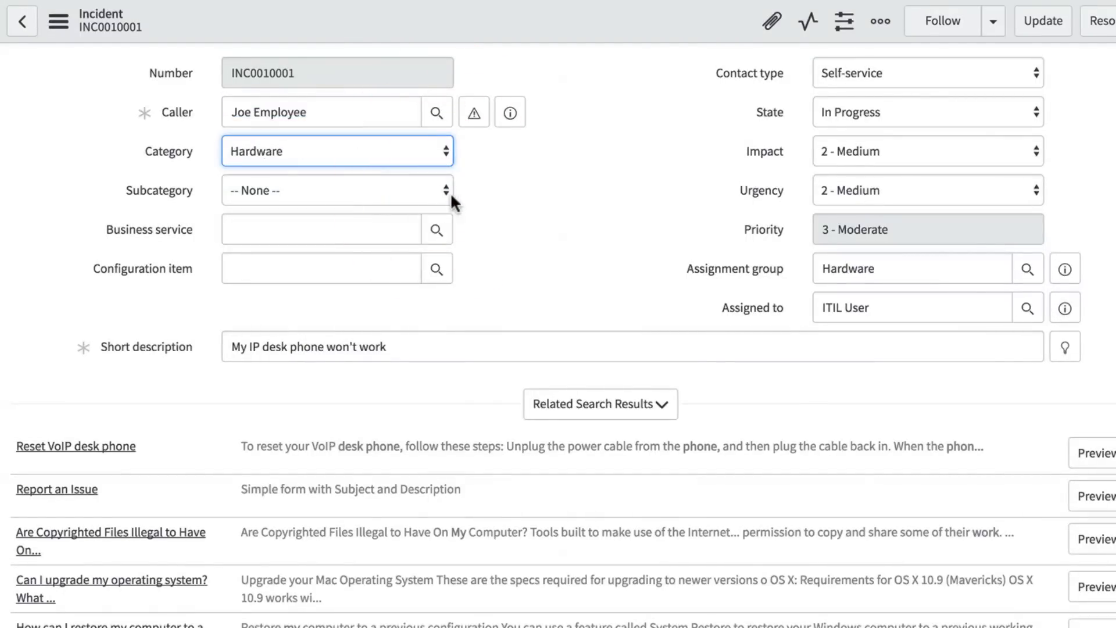
click(450, 193)
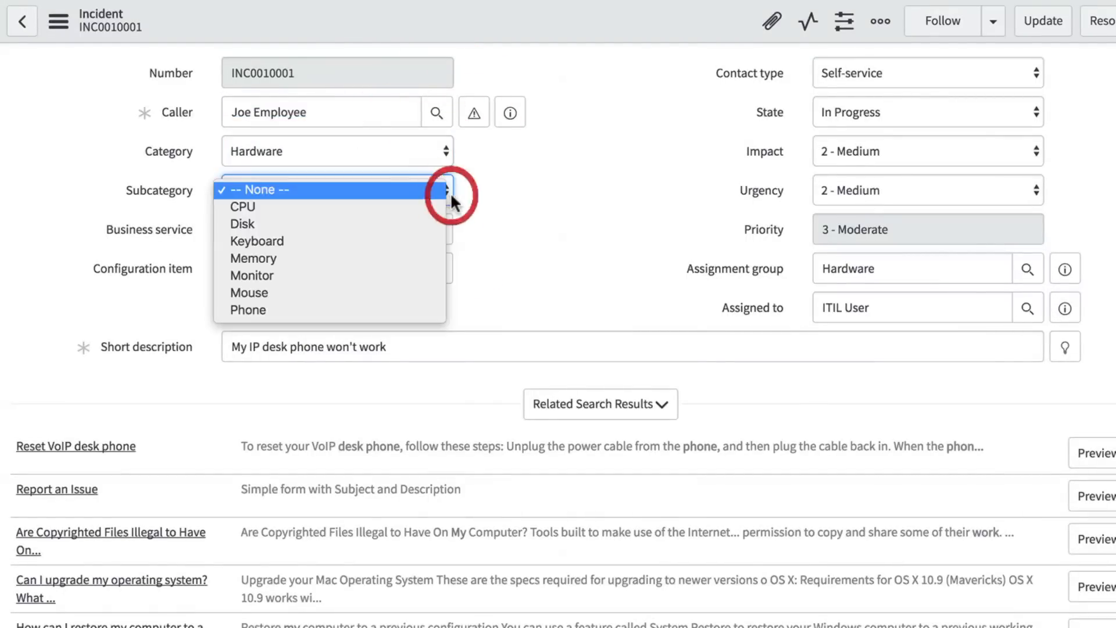
click(440, 311)
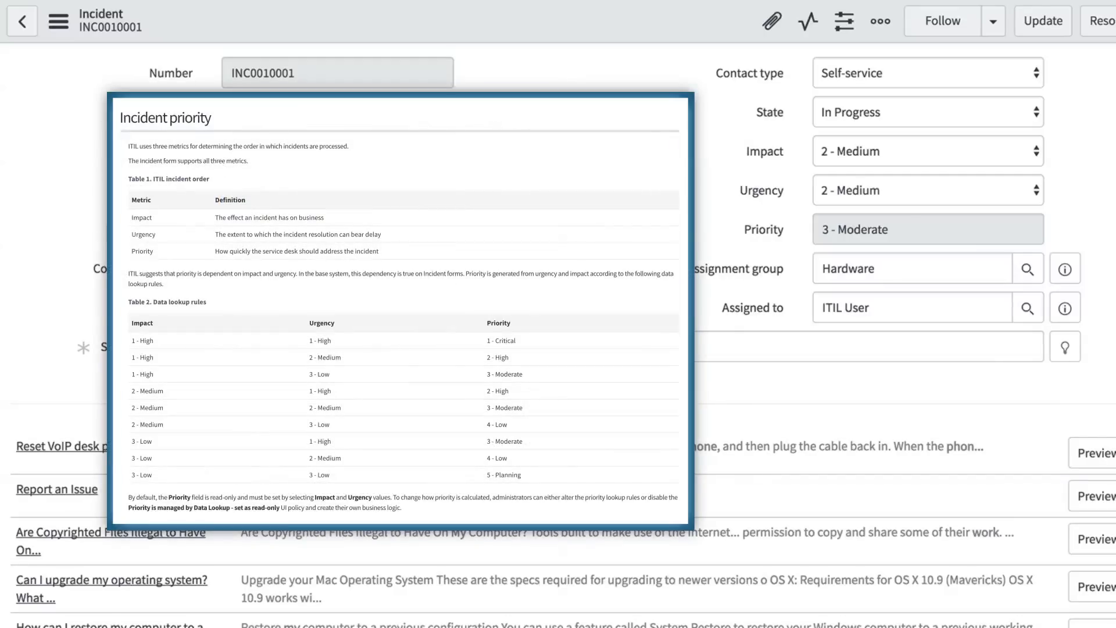
- Try an impact of 1 - High on the incident, and set urgency to 1 - High and impact to 3 - Low
click(1036, 148)
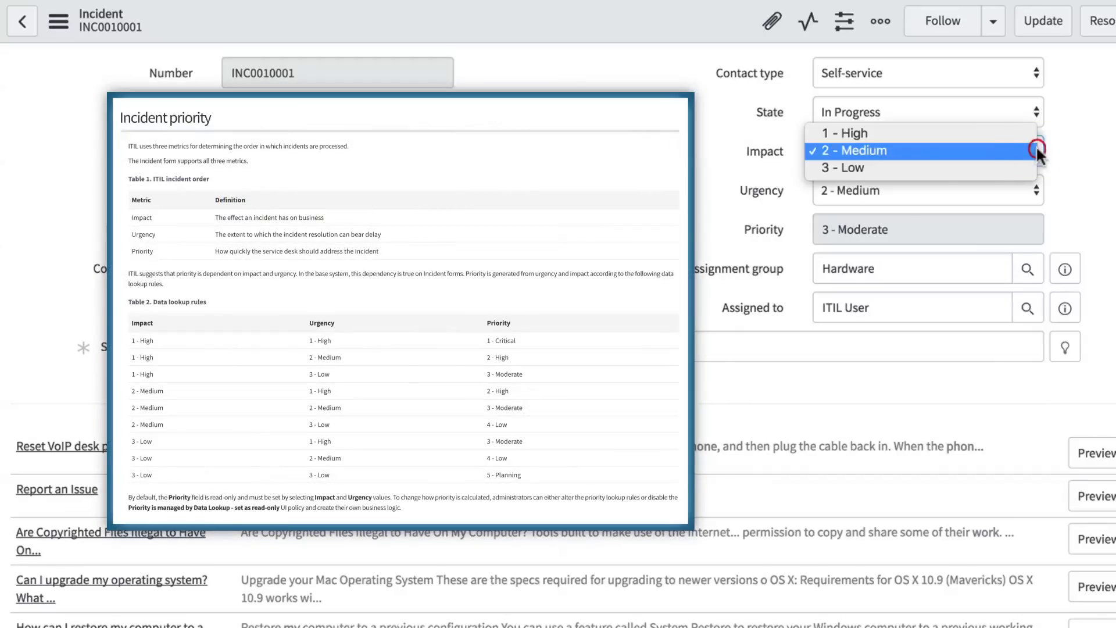
click(1021, 129)
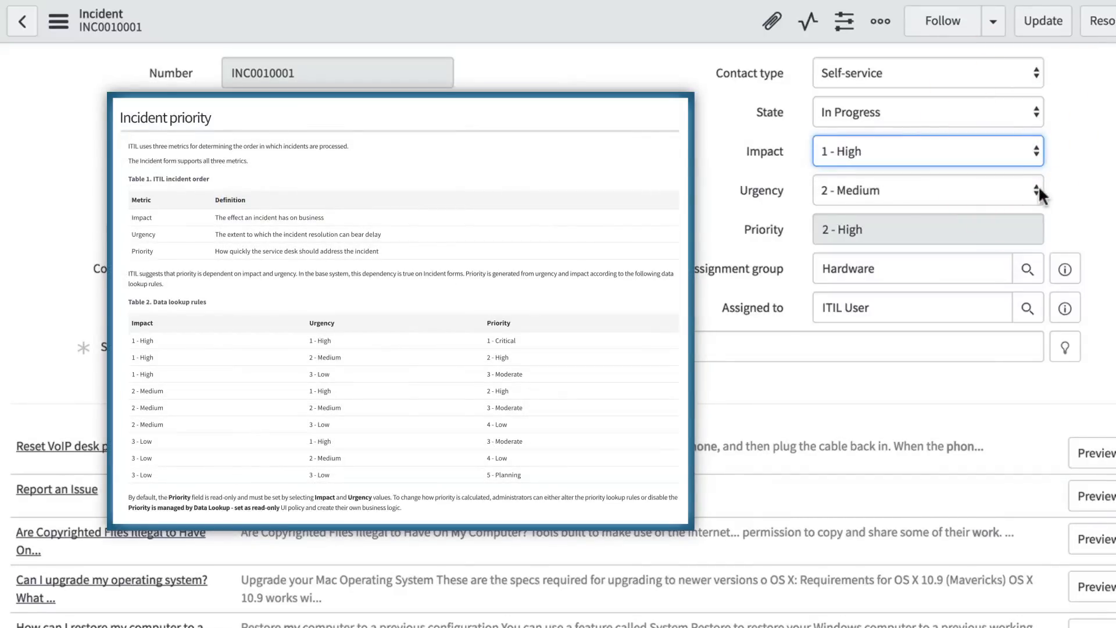
click(1036, 189)
click(1015, 164)
click(1032, 149)
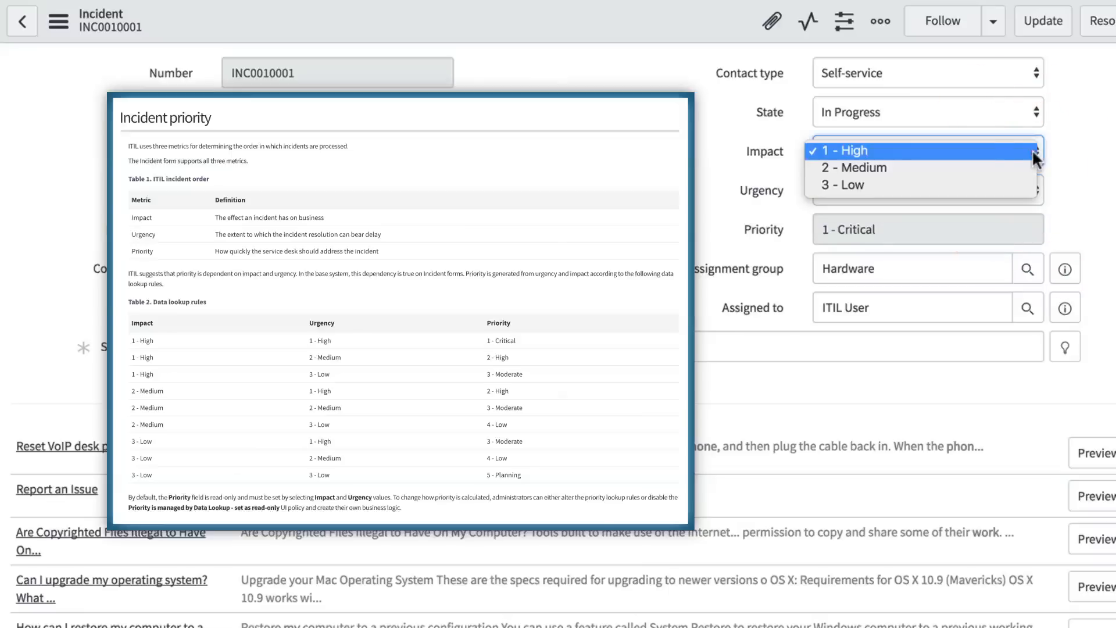
click(1025, 181)
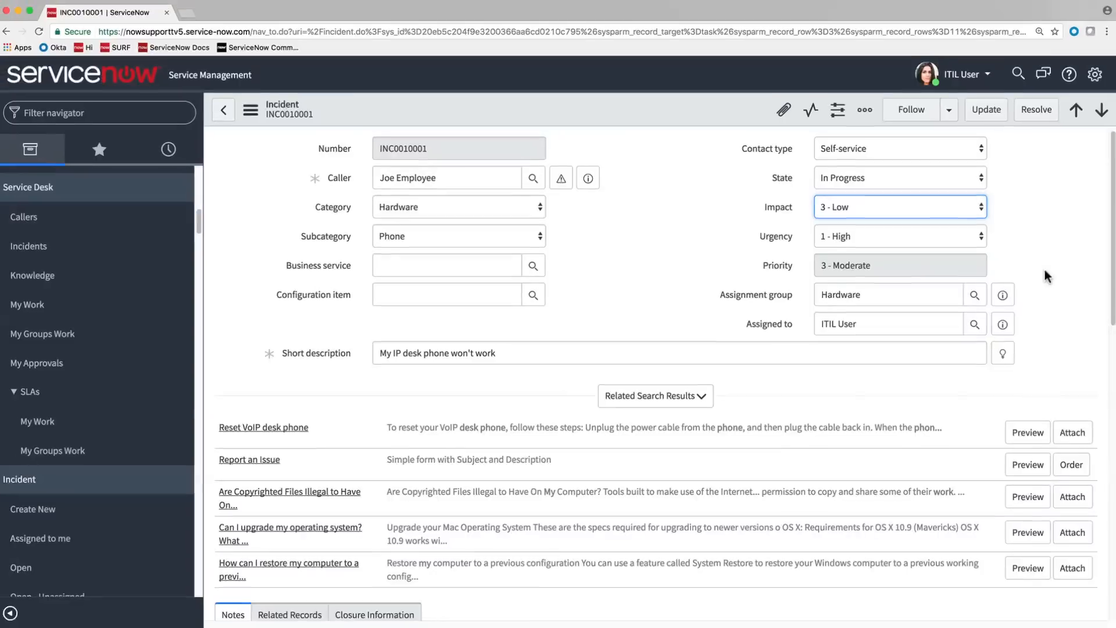
- Attach the previewed "Reset VoIP desk phone" knowledge article to the incident and save the record
scroll(1045, 270, down, 4)
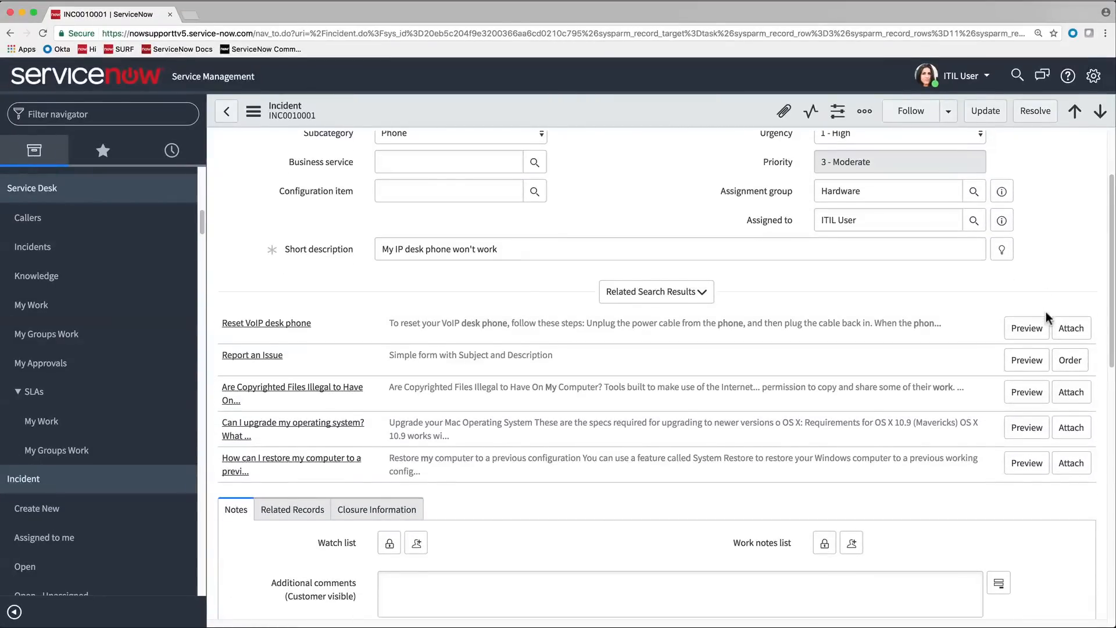
click(1044, 327)
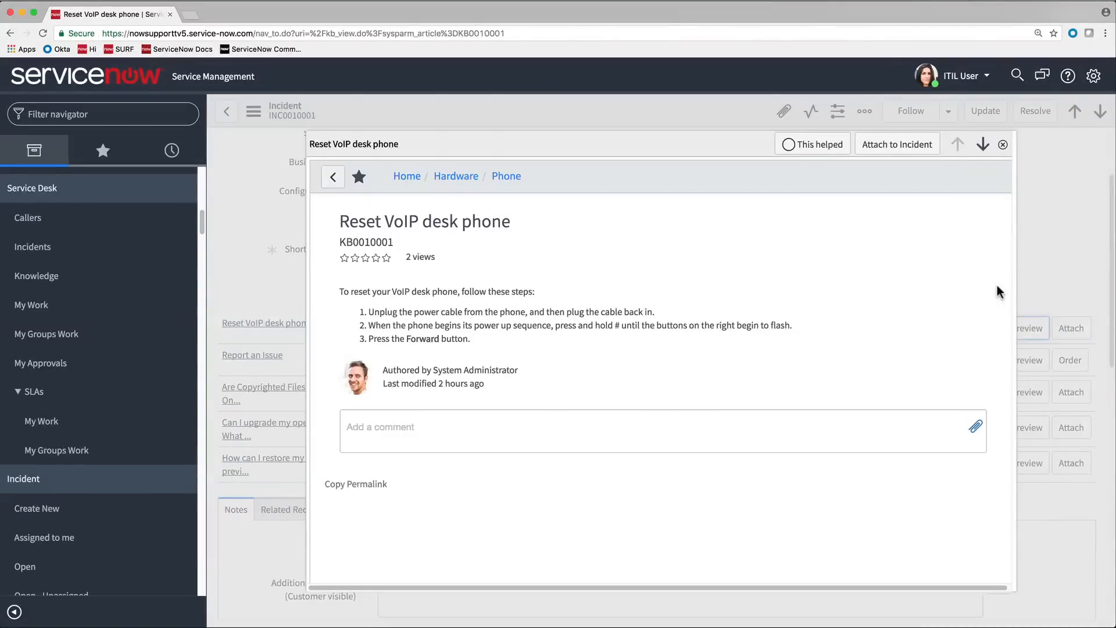
click(868, 152)
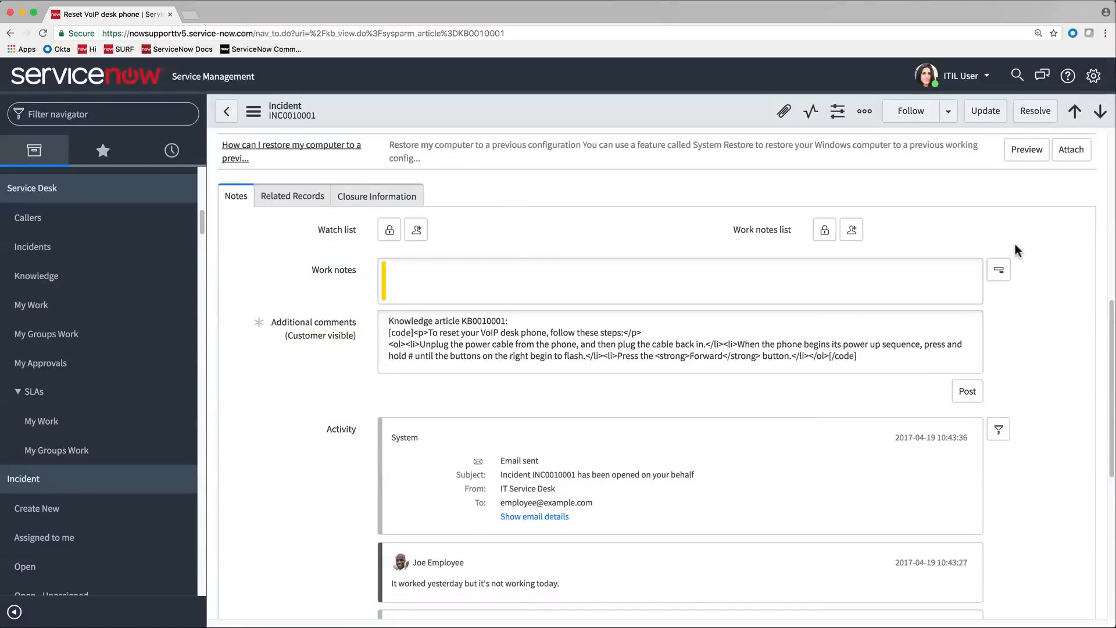
click(253, 112)
click(292, 122)
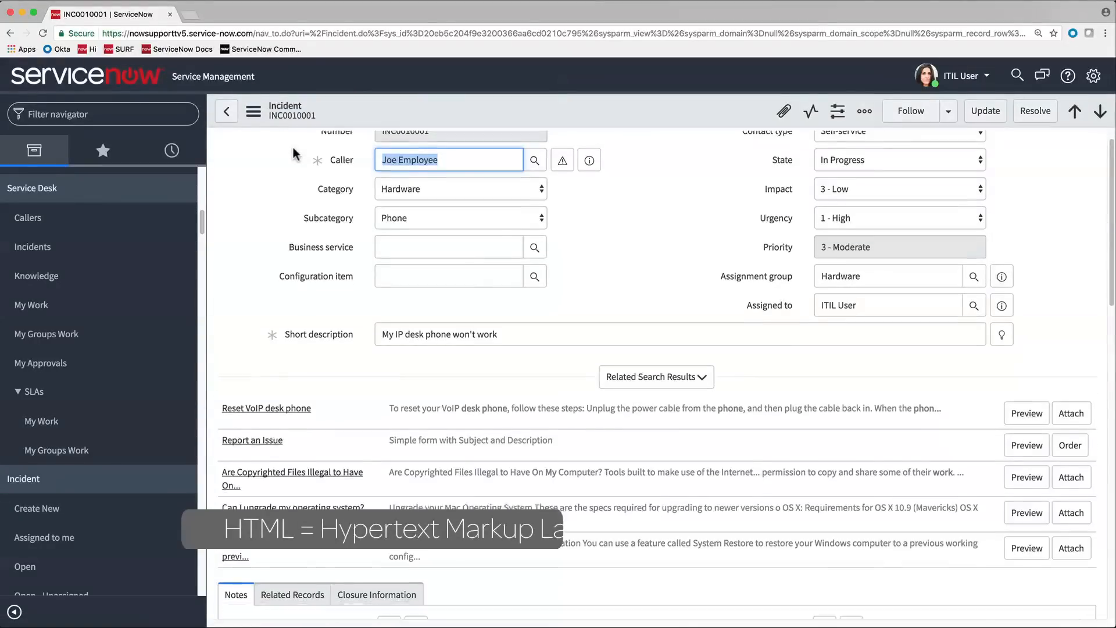
- Post the customer-visible comment "This issue can be resolved by following the instructions in the attached knowledge article."
scroll(293, 148, down, 8)
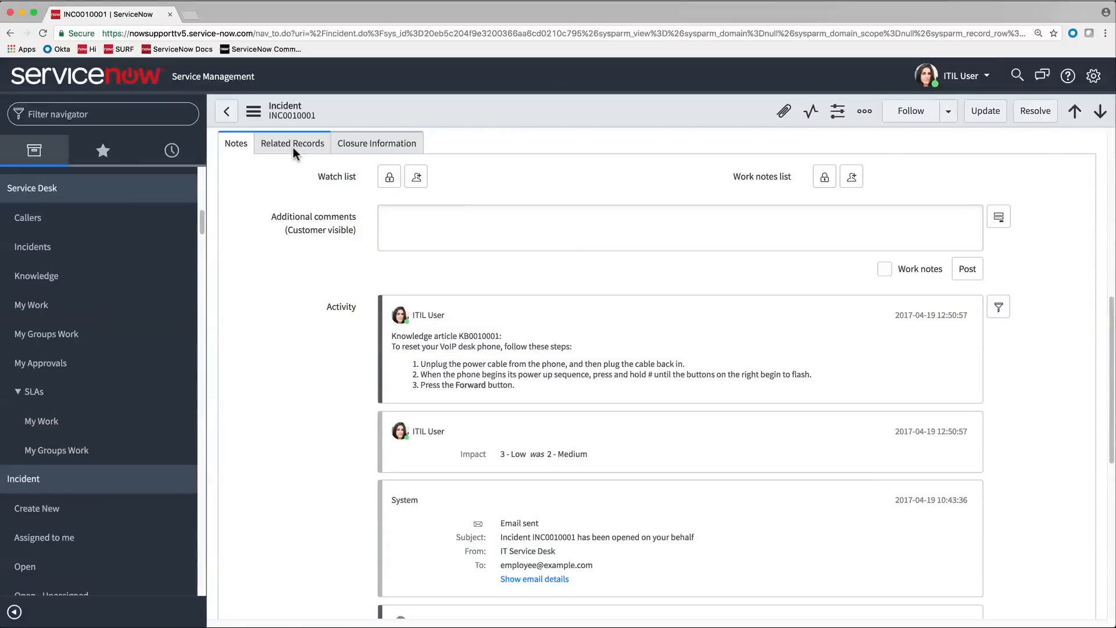
click(412, 221)
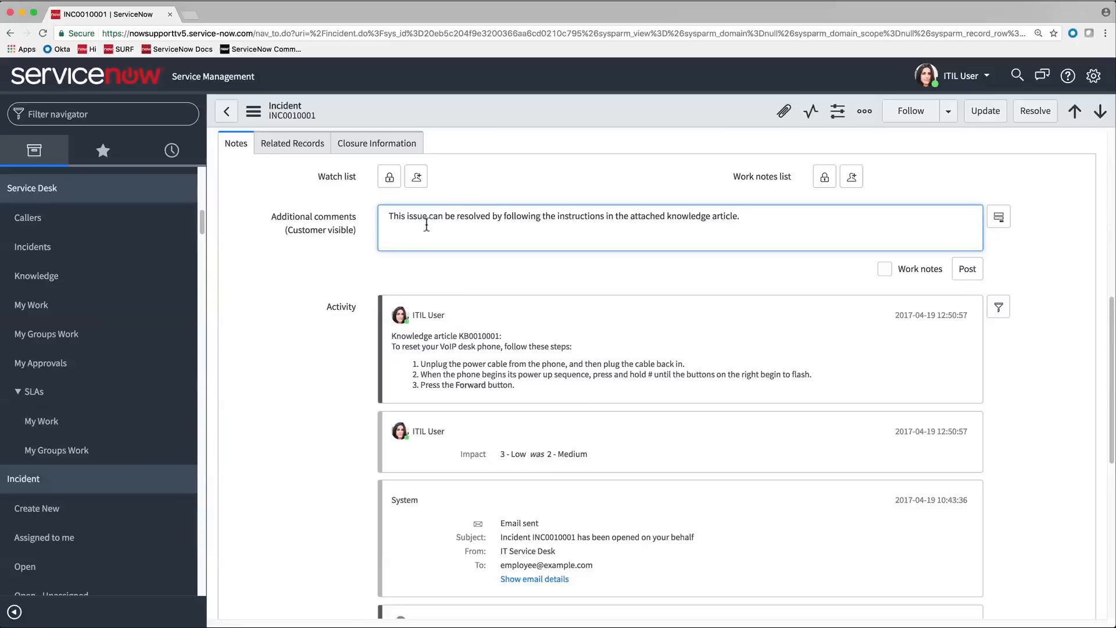
click(968, 269)
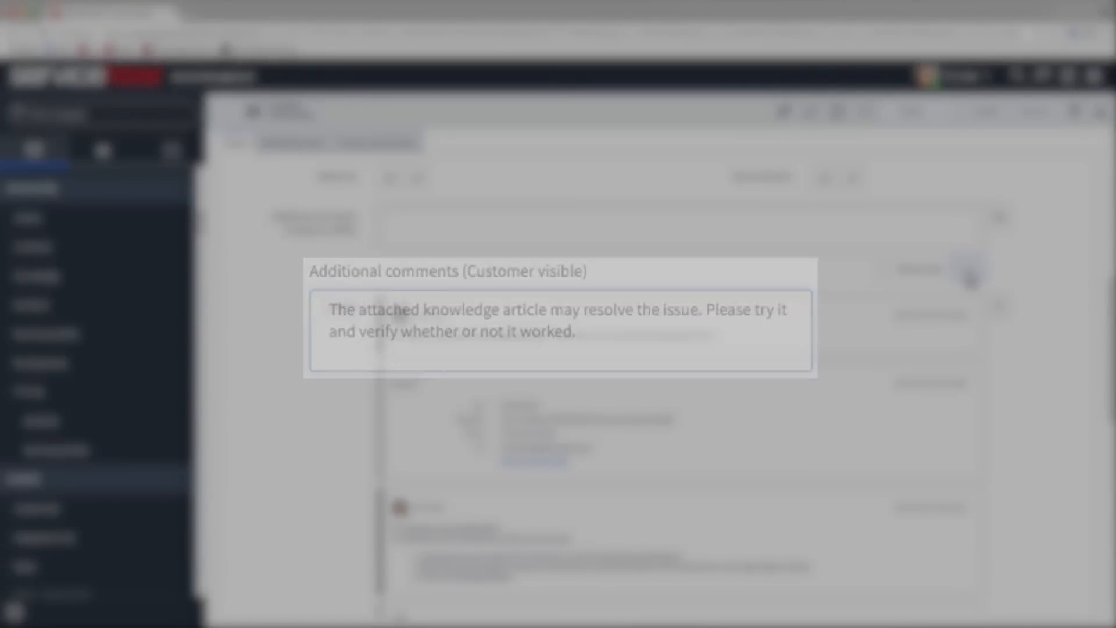
- Set the incident's state to On Hold and view the available on hold reasons without choosing one
scroll(970, 280, up, 8)
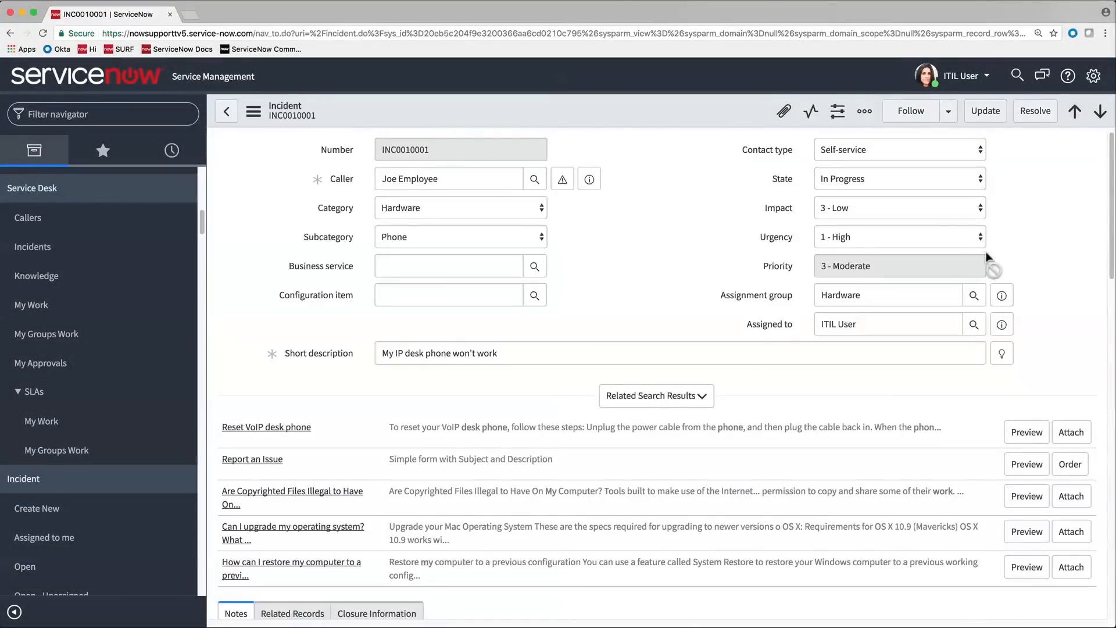
click(978, 177)
click(973, 191)
click(977, 205)
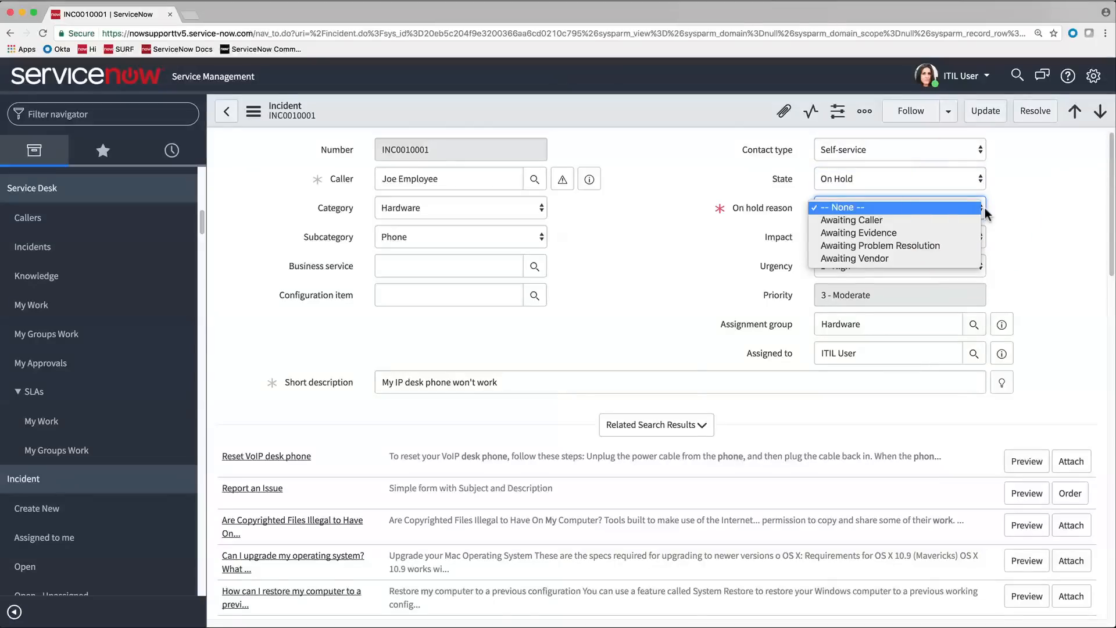
click(1000, 214)
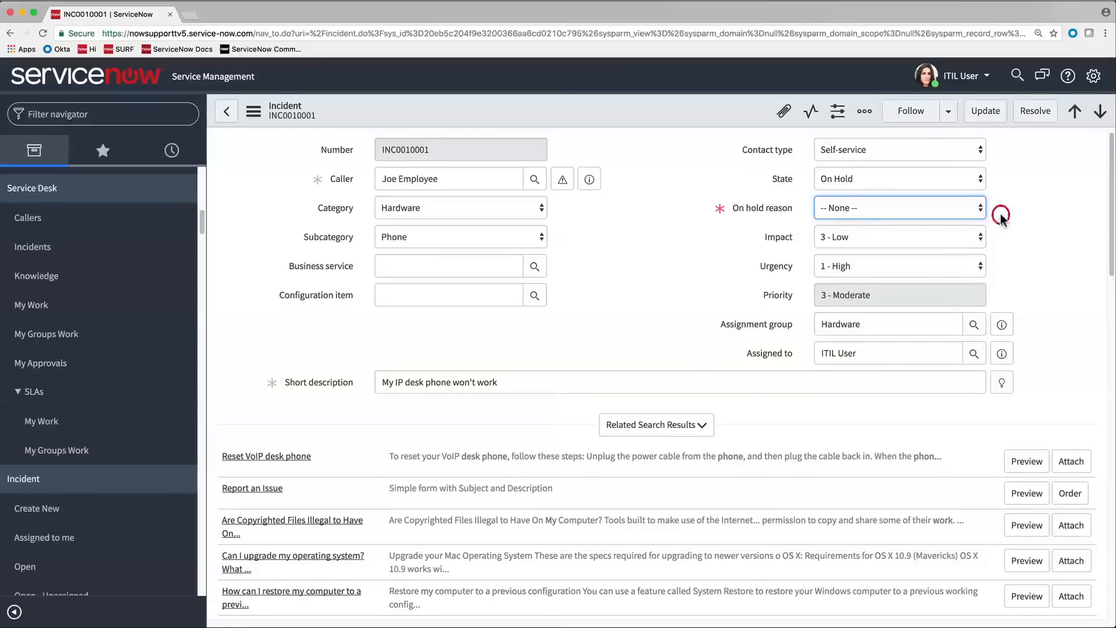
- Resolve the incident with state Resolved, close code Solved (Permanently) and close notes "Attached KB article for user to reset phone."
click(975, 183)
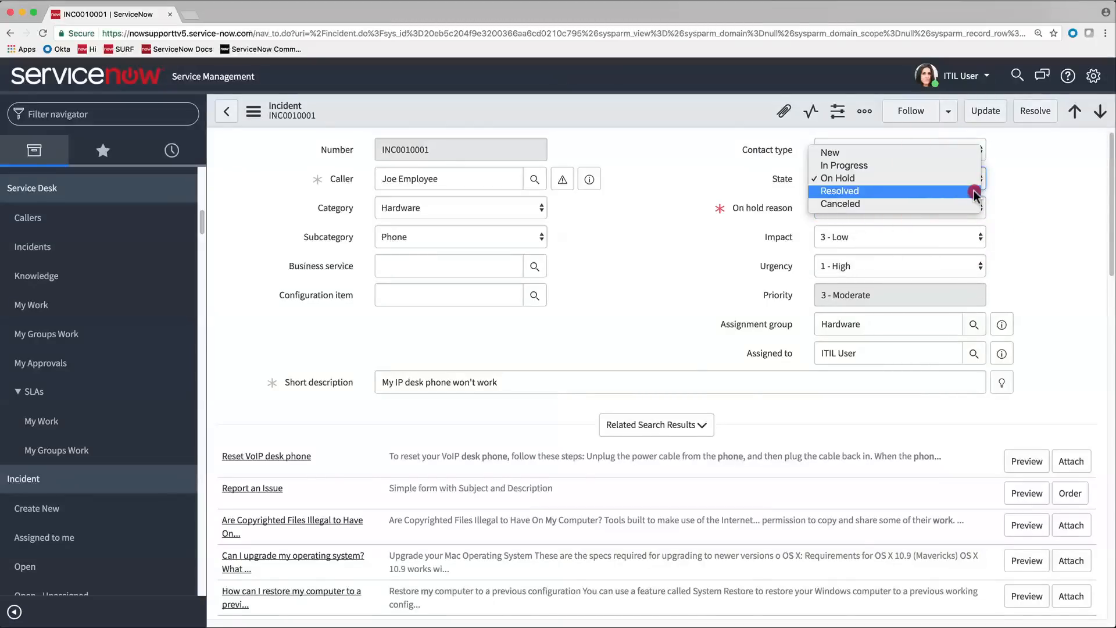
click(975, 191)
scroll(1027, 237, down, 8)
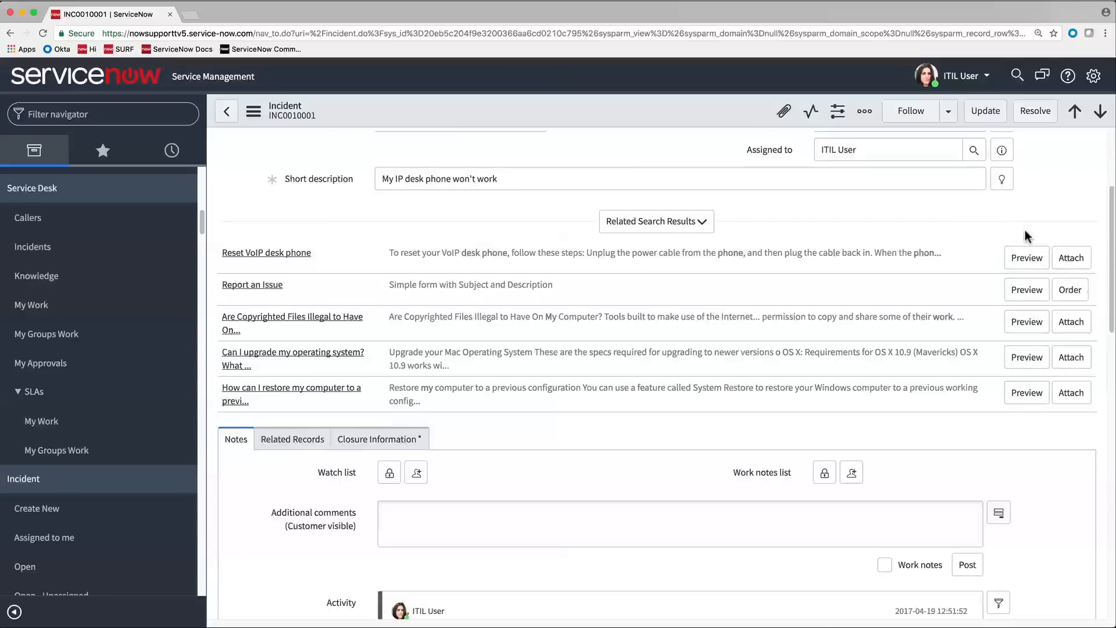
click(388, 163)
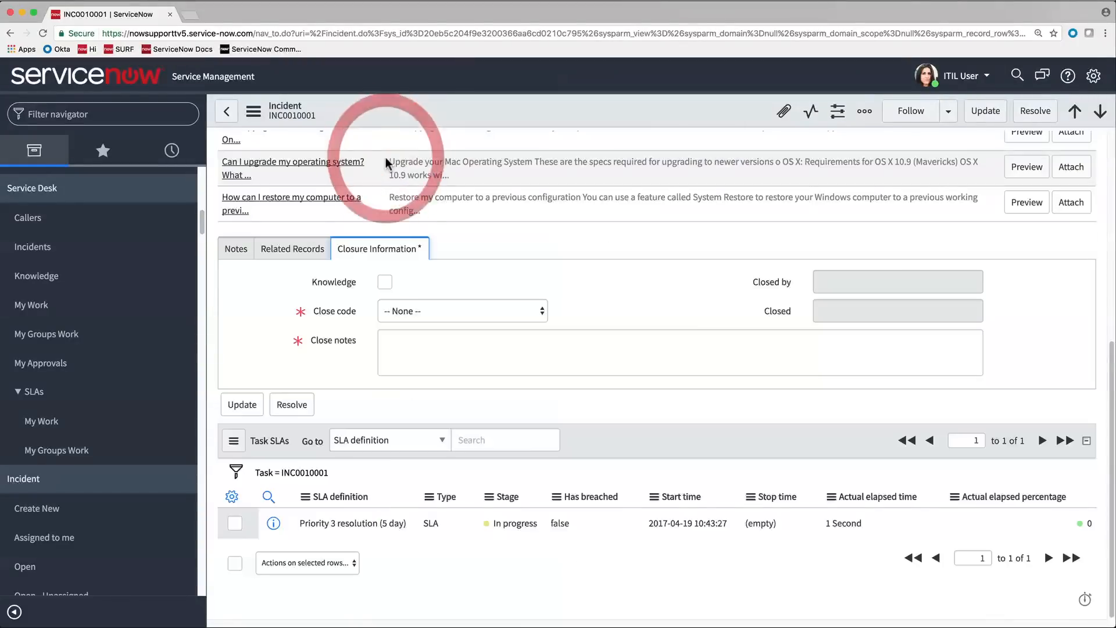
click(540, 311)
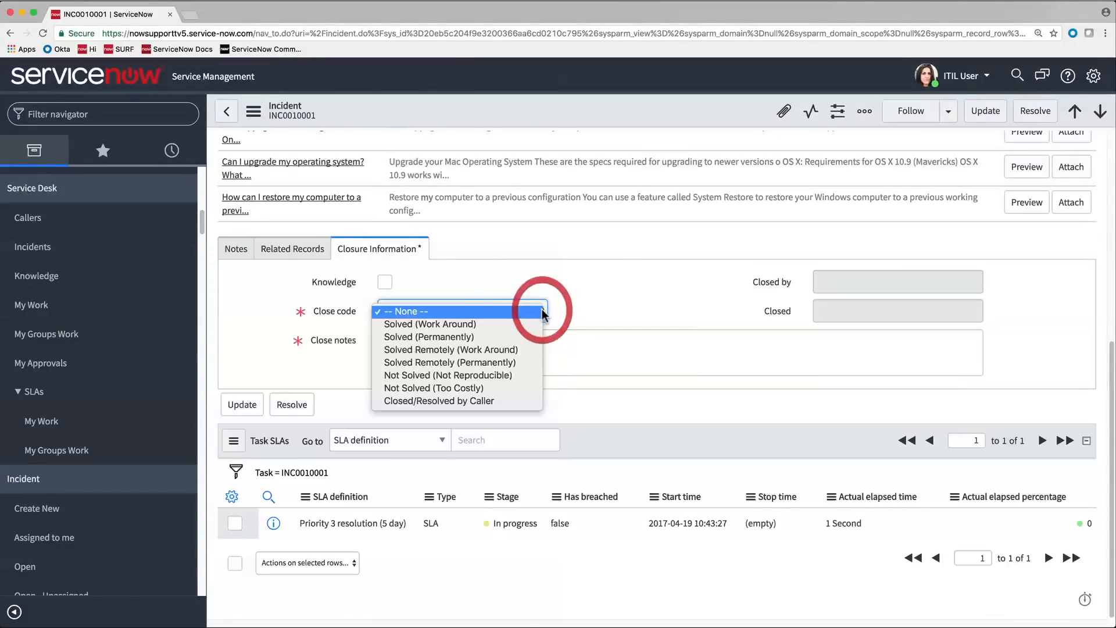
click(520, 337)
click(527, 339)
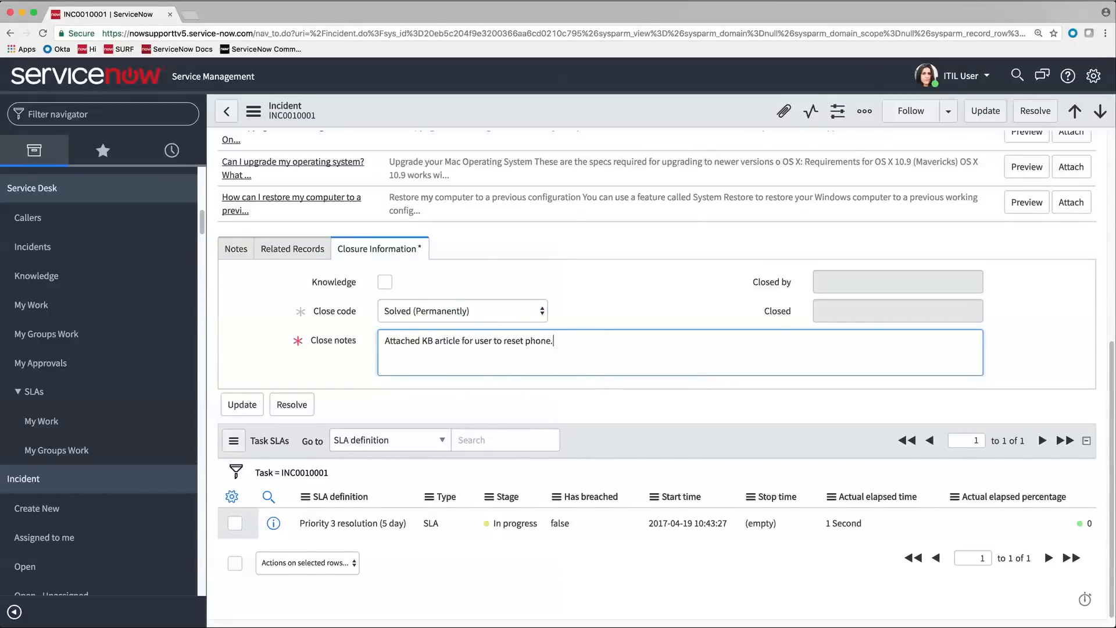
click(298, 410)
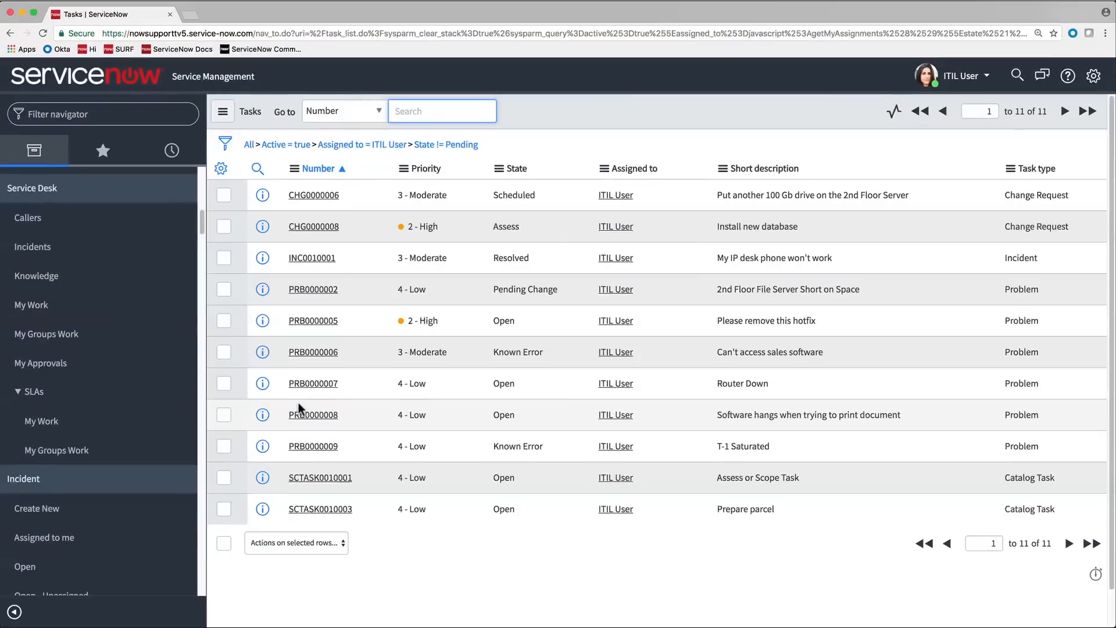
- Open the Service Desk Incidents list and group the incidents by priority
click(125, 249)
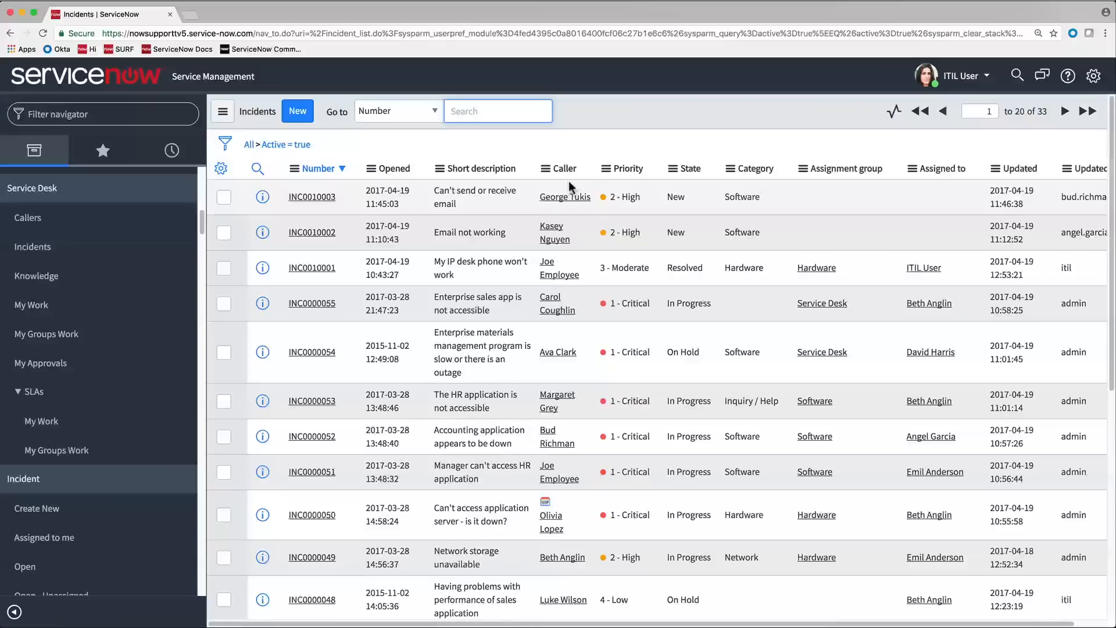
click(607, 169)
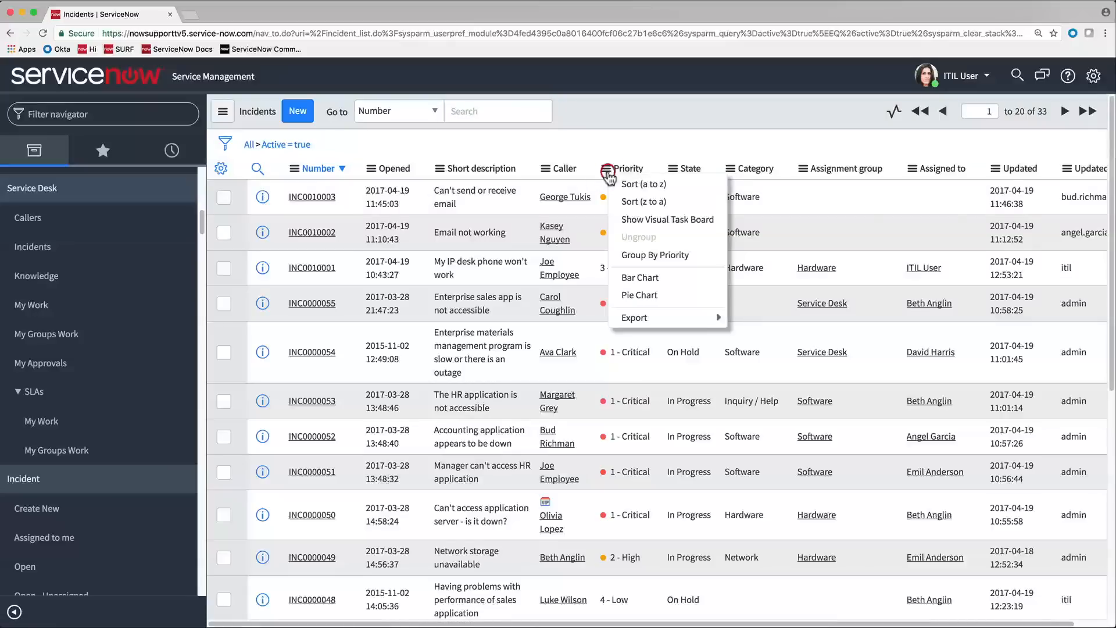
click(661, 255)
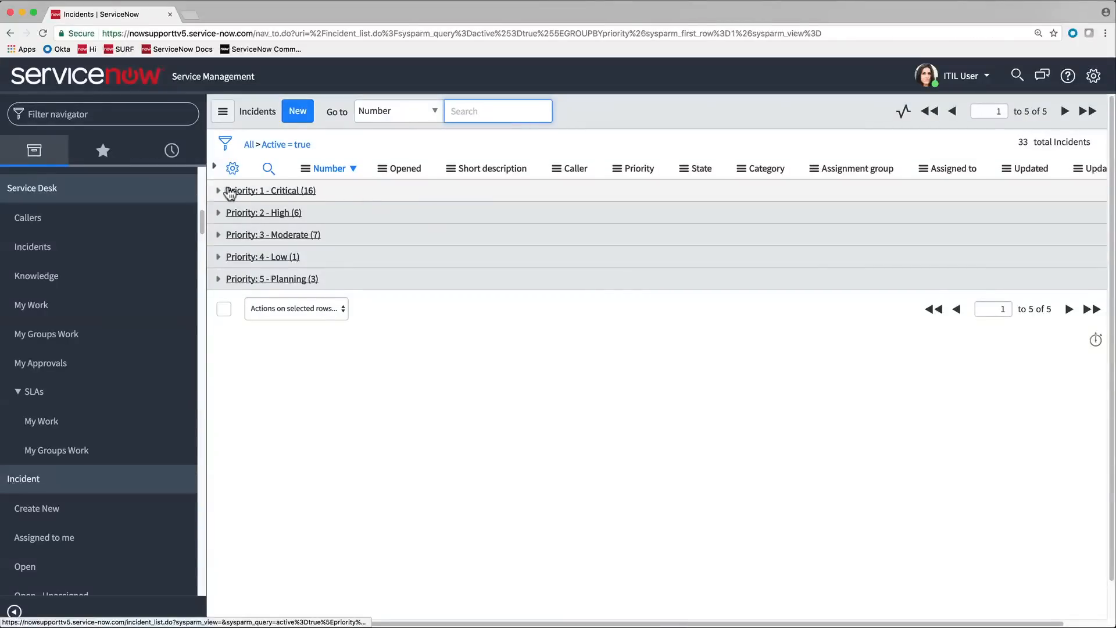
- Review the incidents in the Priority 1 - Critical group and collapse the group again
click(216, 191)
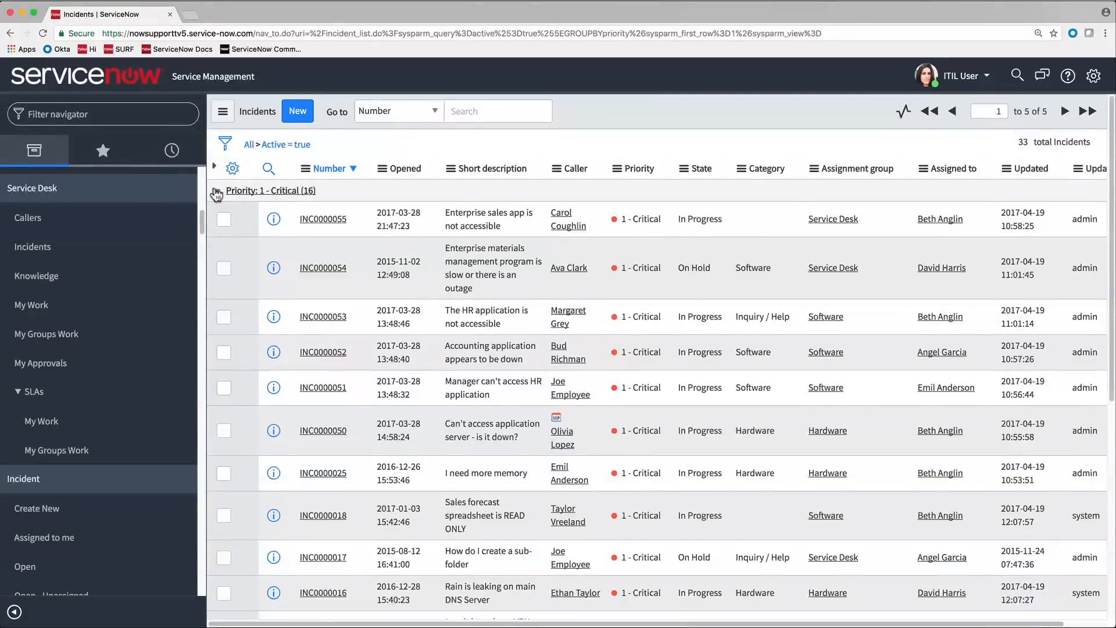
scroll(873, 288, down, 5)
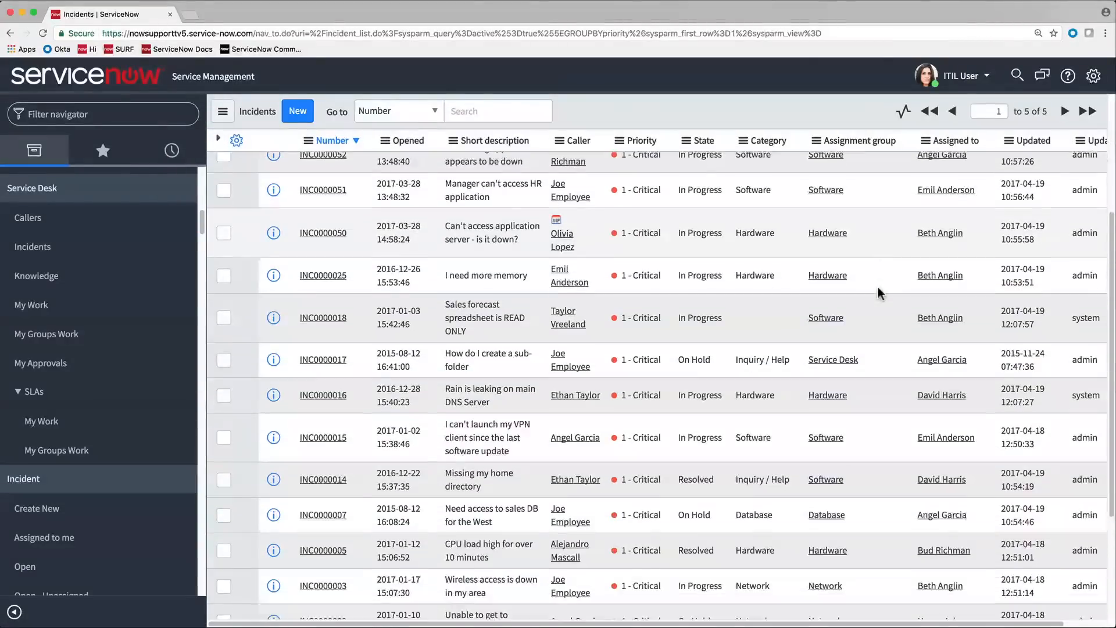
scroll(878, 287, up, 5)
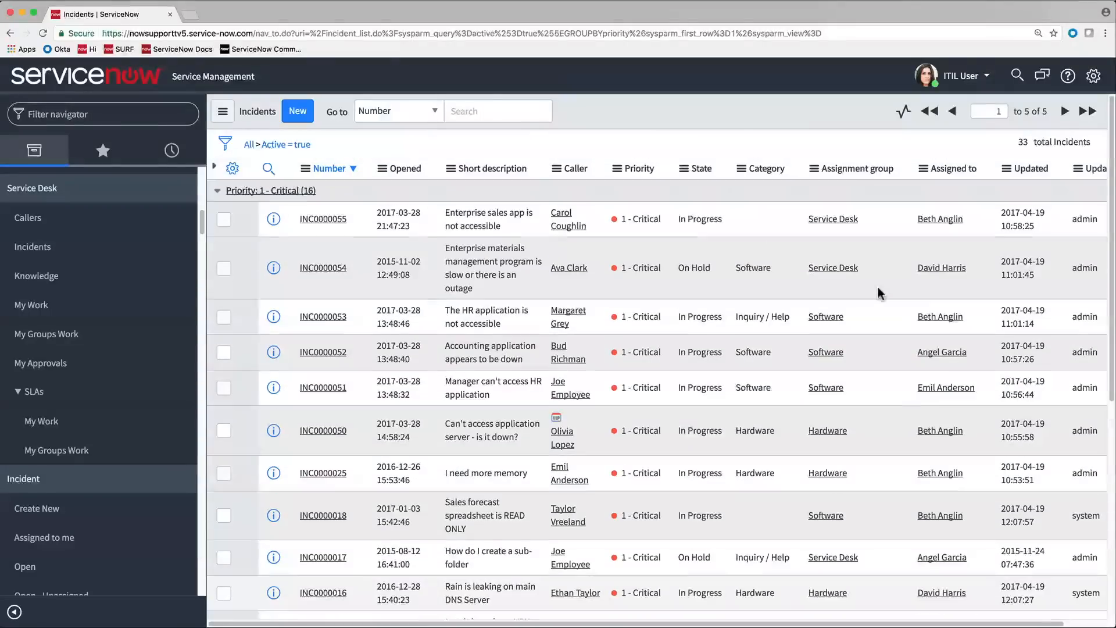
click(217, 191)
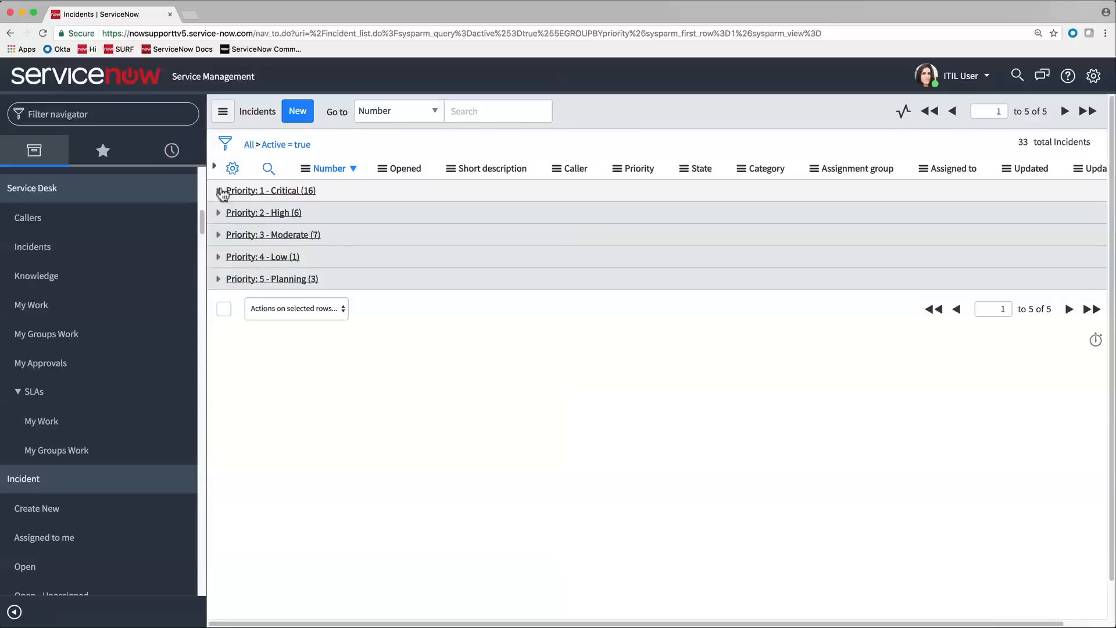
- Open the "Email not working" incident from the Priority 2 - High group and review its Task SLAs
click(219, 212)
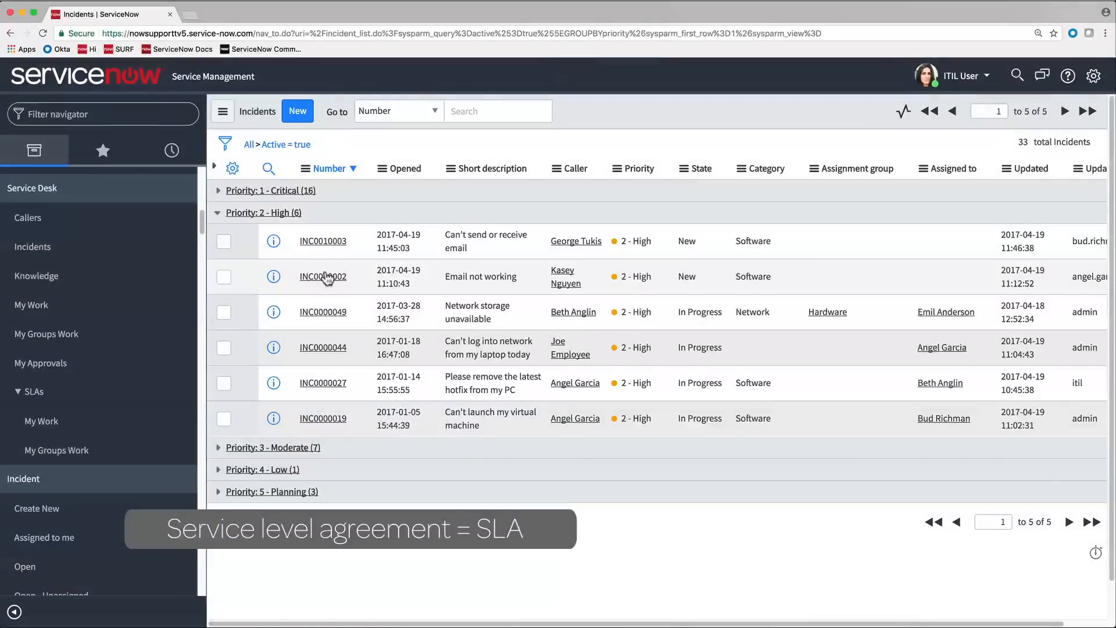
click(336, 278)
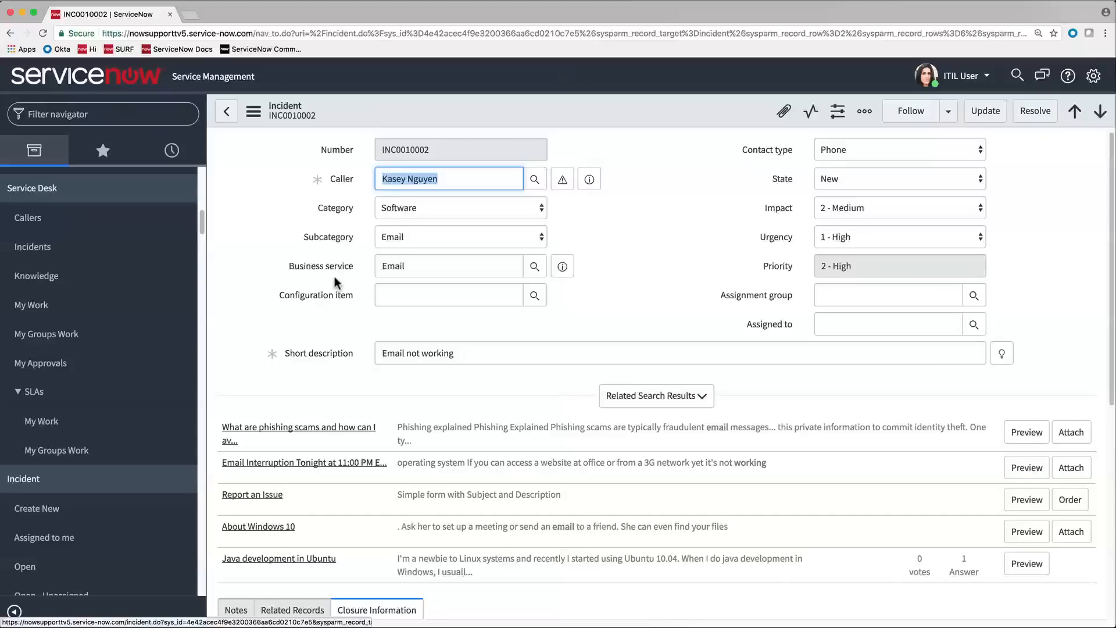
scroll(334, 277, down, 6)
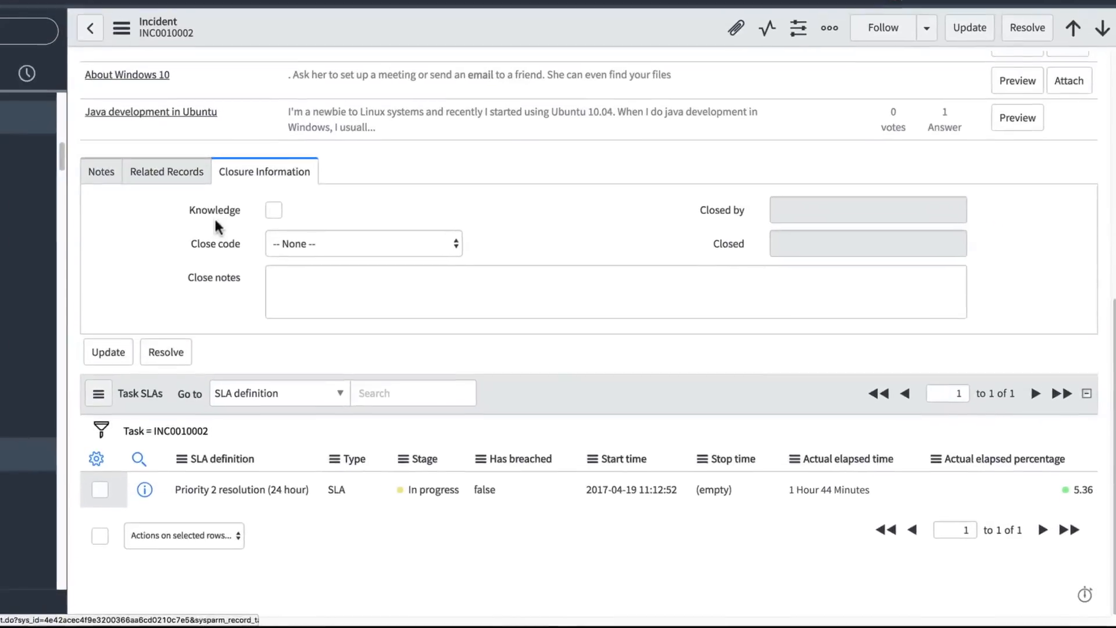
scroll(333, 277, up, 10)
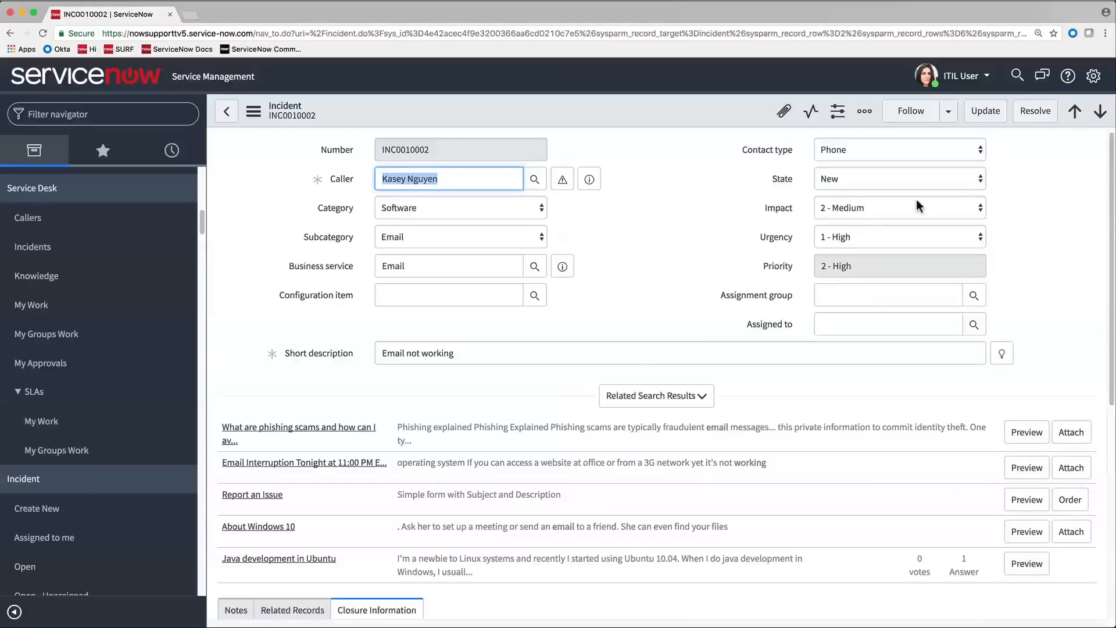
- Set the incident's state to In Progress and its impact to 1 - High
click(980, 180)
click(972, 192)
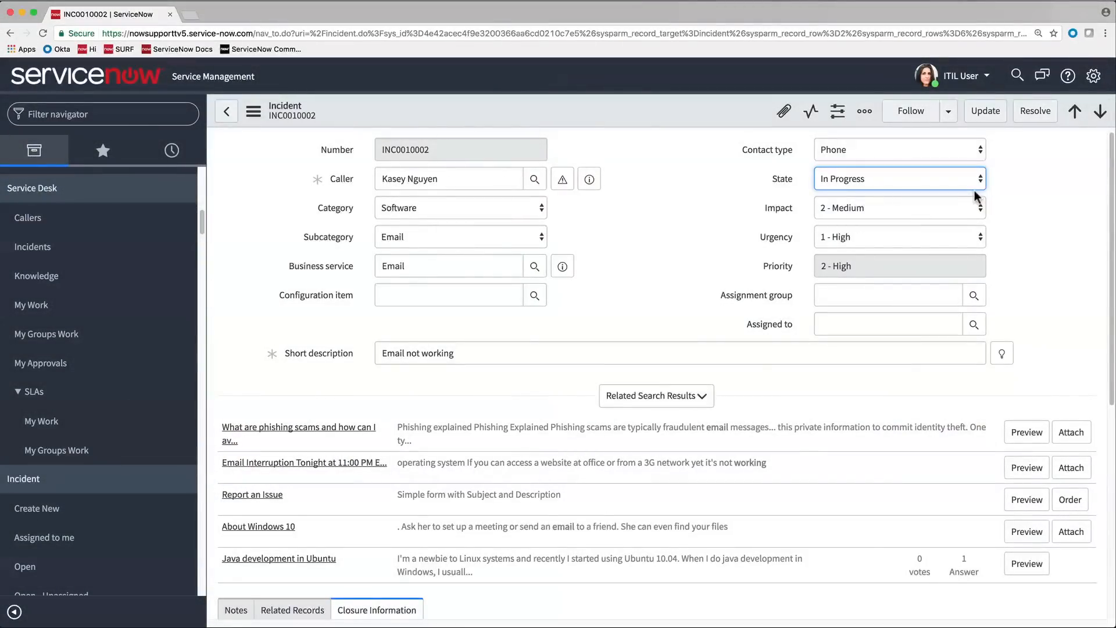
click(982, 208)
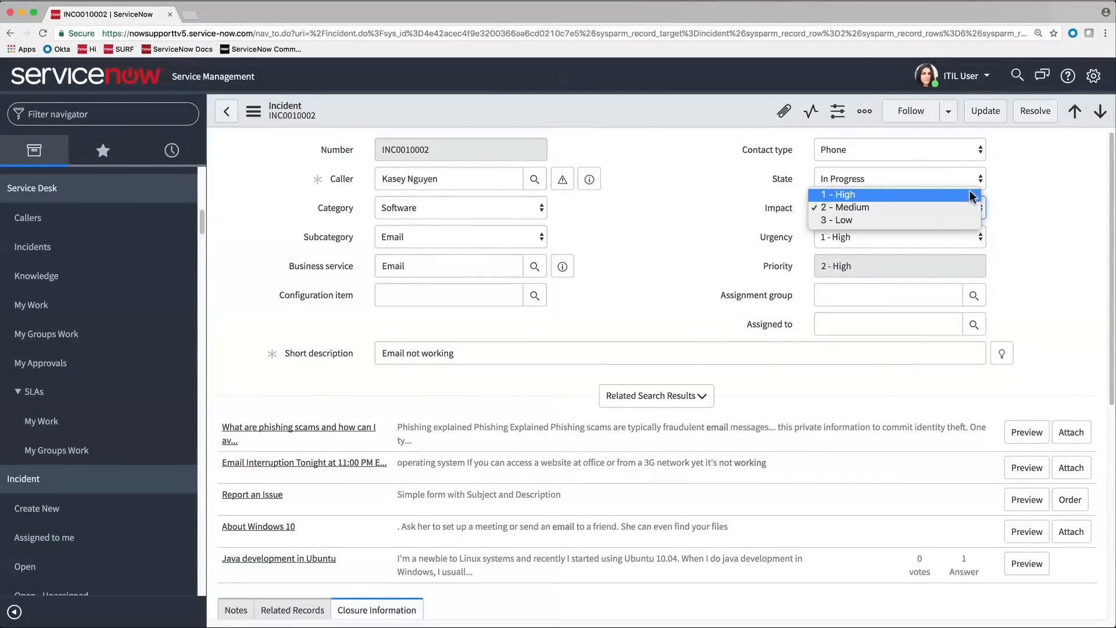
click(970, 195)
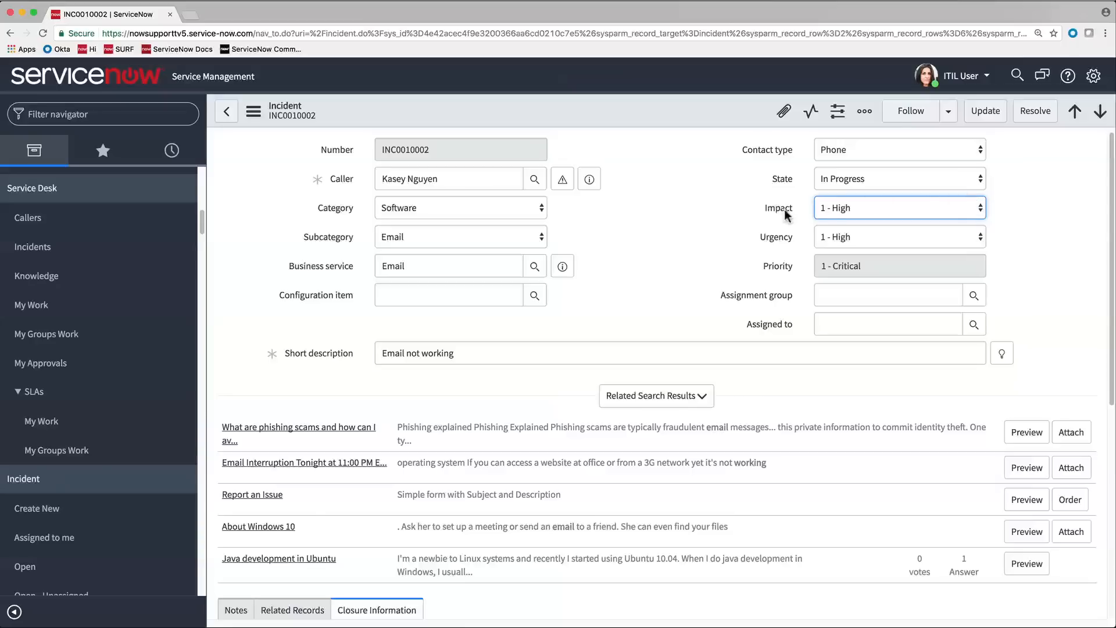
- Check the support group of the Email business service and set the incident's assignment group to Software
mouse_move(555, 274)
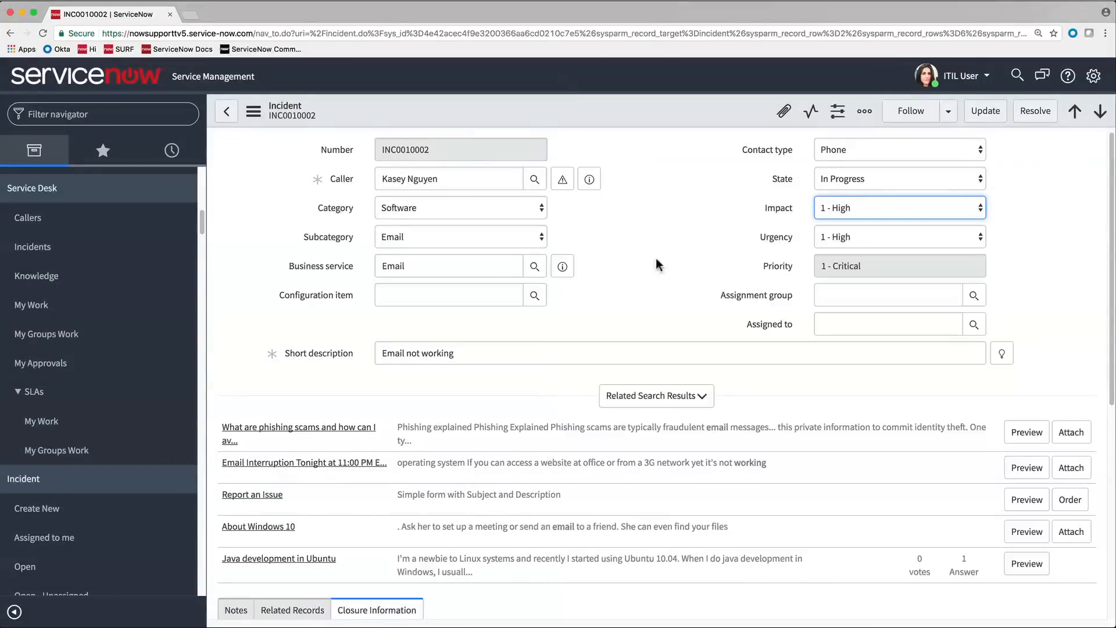
click(974, 296)
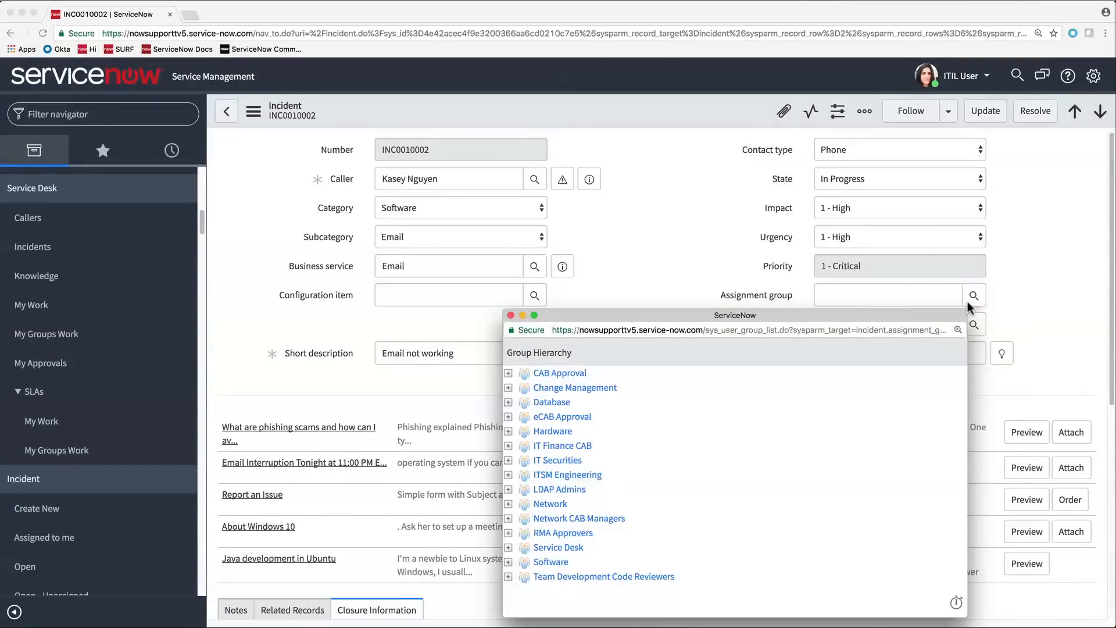
click(550, 562)
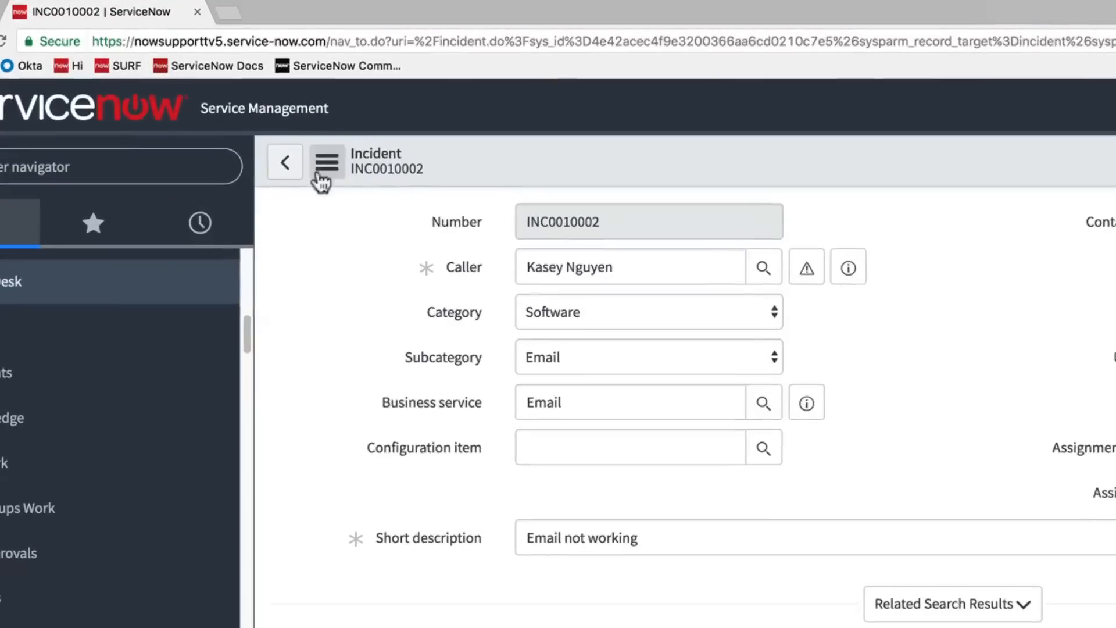
- Create a problem from the incident and set the problem's assignment group to Software
click(320, 174)
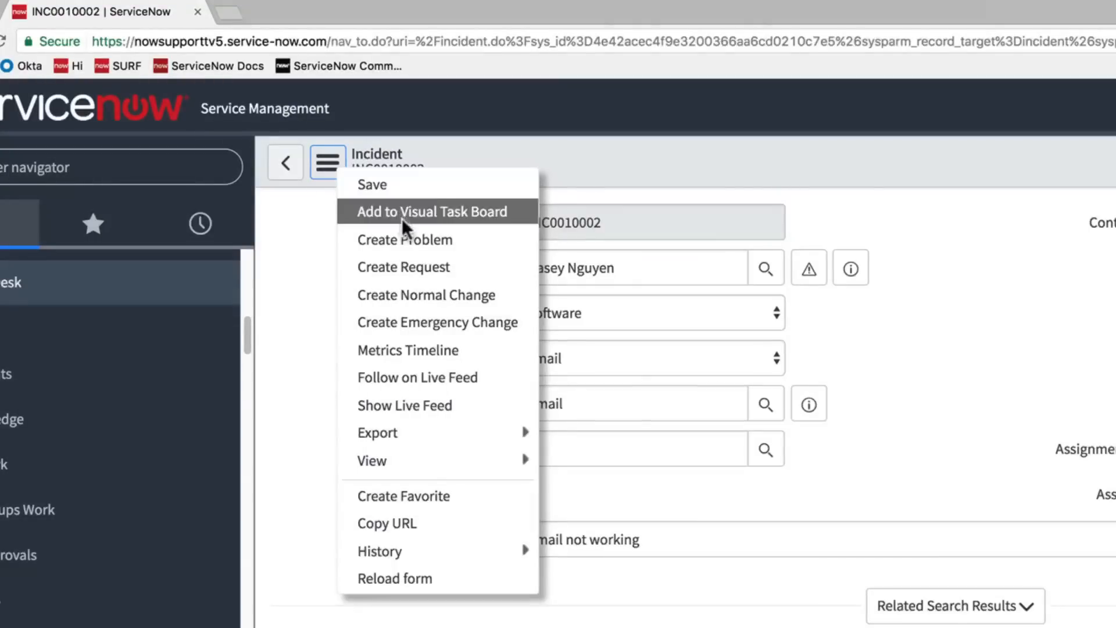
click(407, 241)
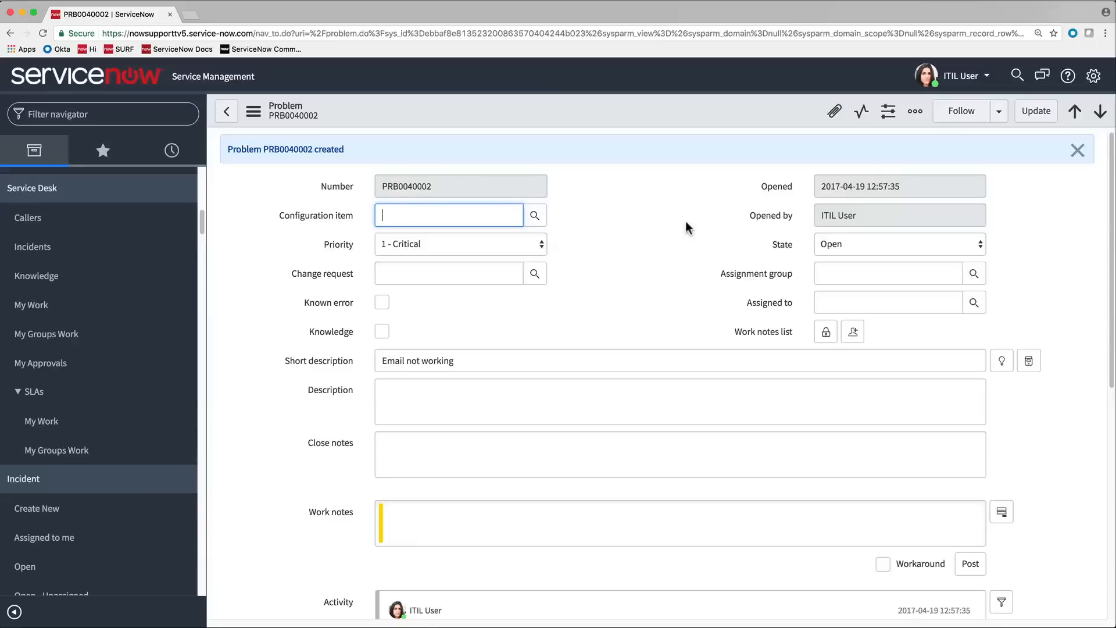
click(939, 274)
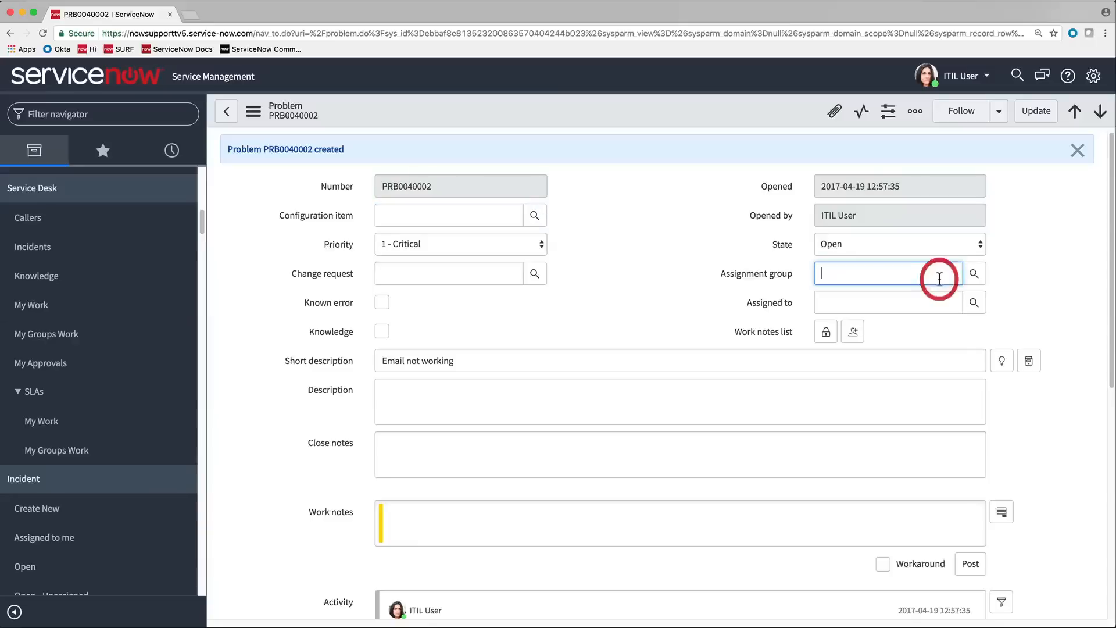
text(soft)
click(944, 292)
- Post the work note "Verified with my own email account. Email is not working." on the problem, check its linked incident and update the record
click(880, 516)
text(Verified with my own email account. Email is not working.)
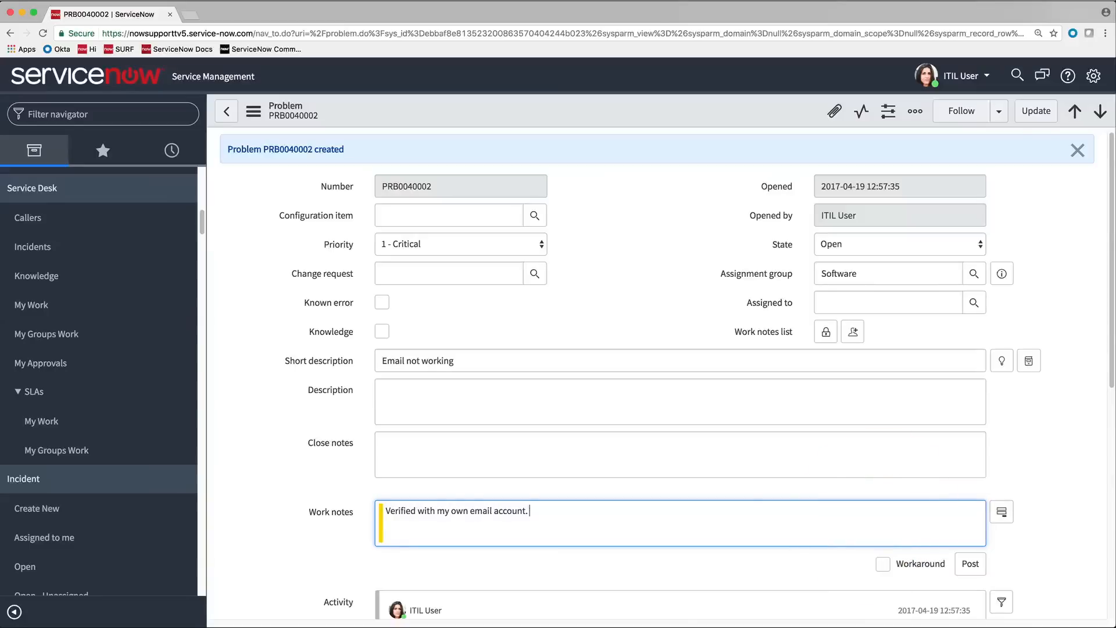
click(968, 562)
scroll(964, 567, down, 6)
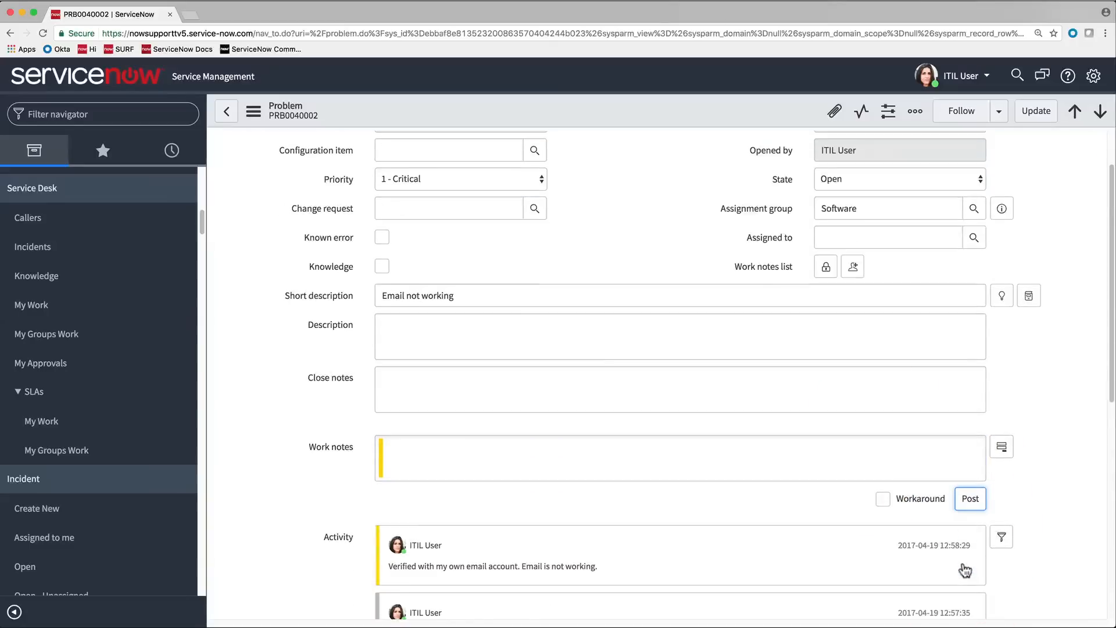
scroll(977, 573, down, 2)
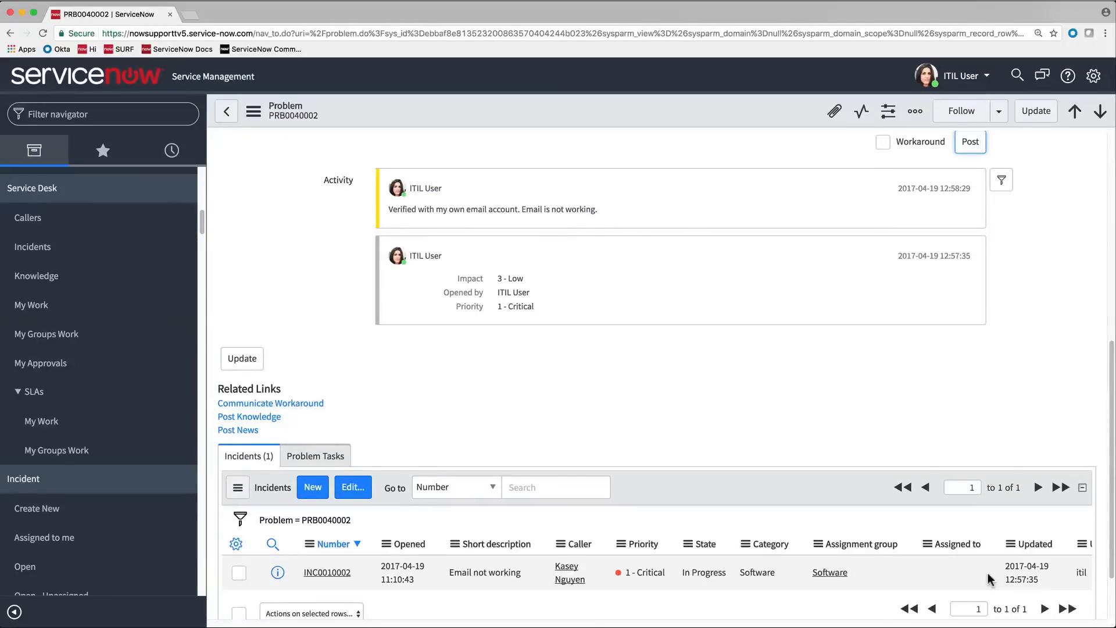
click(1033, 115)
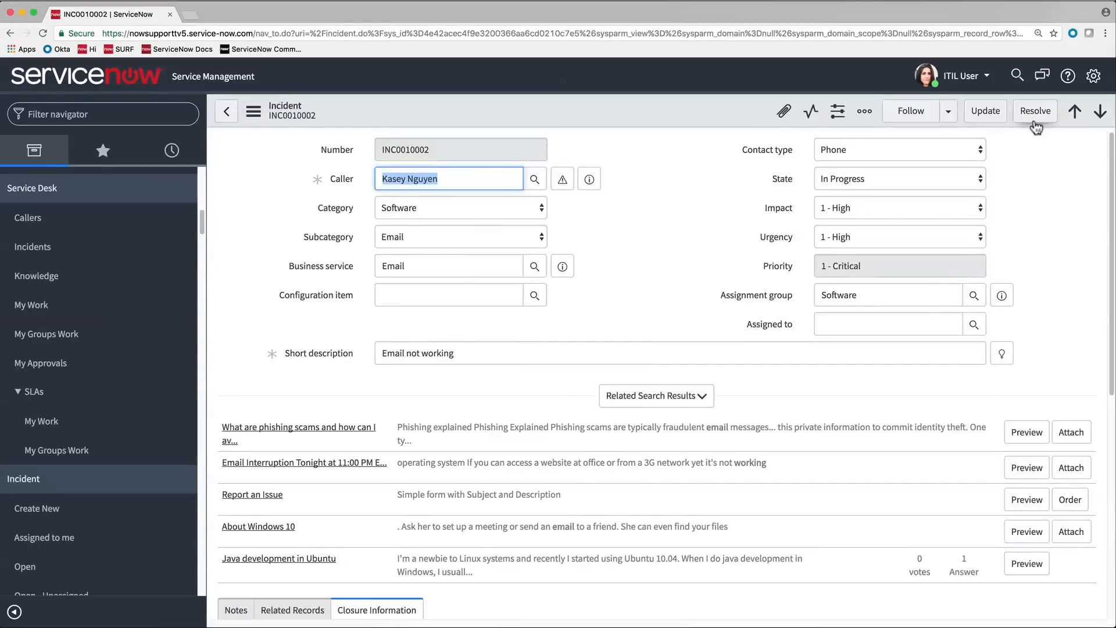
- Review the incident's Task SLAs and view its related records
scroll(1051, 198, down, 5)
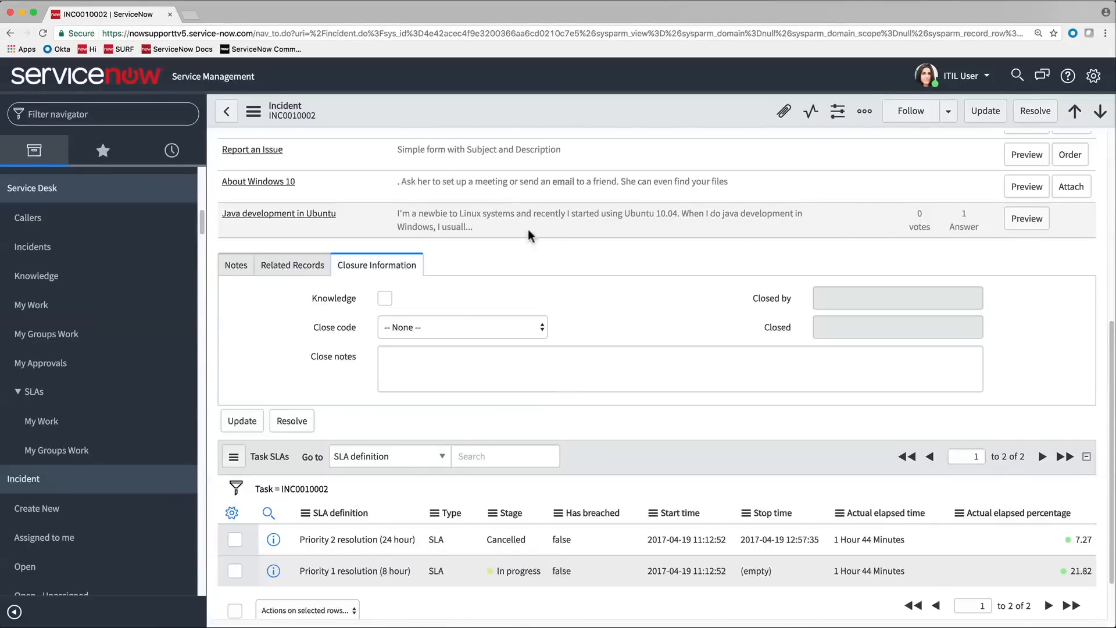
click(294, 267)
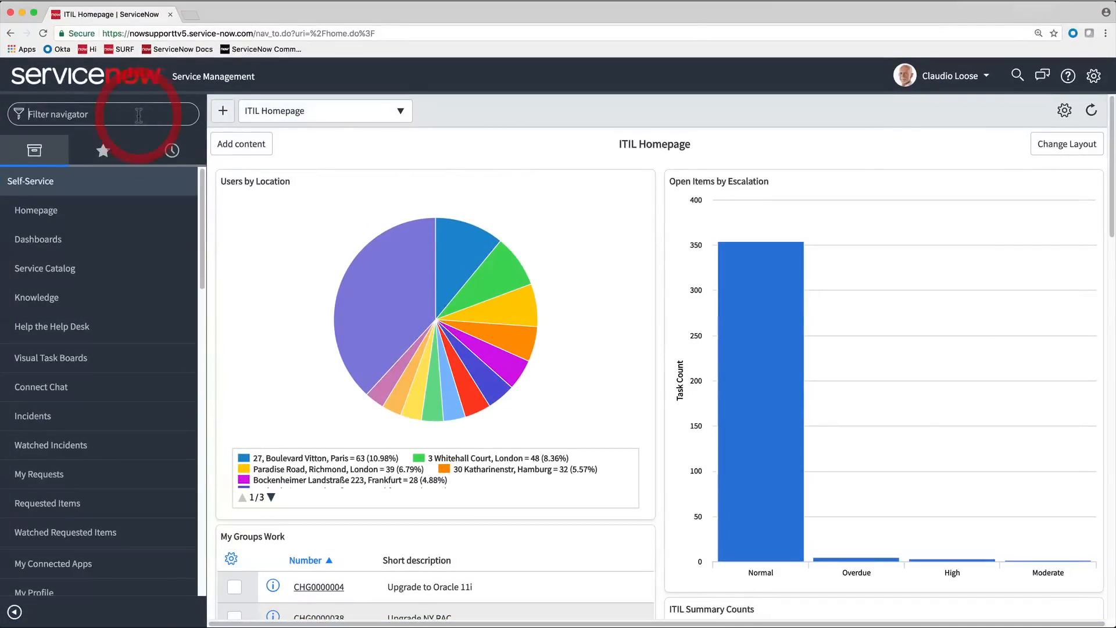
- Find the service desk modules, view My Groups Work and open the Task SLA list for the groups' work
text(service desk)
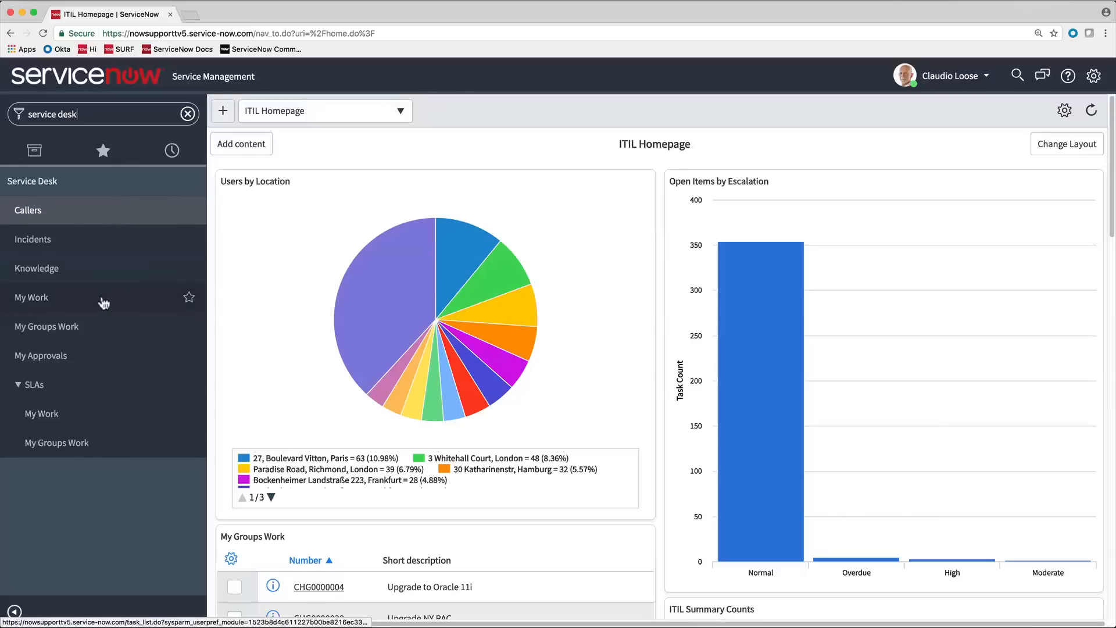
click(100, 327)
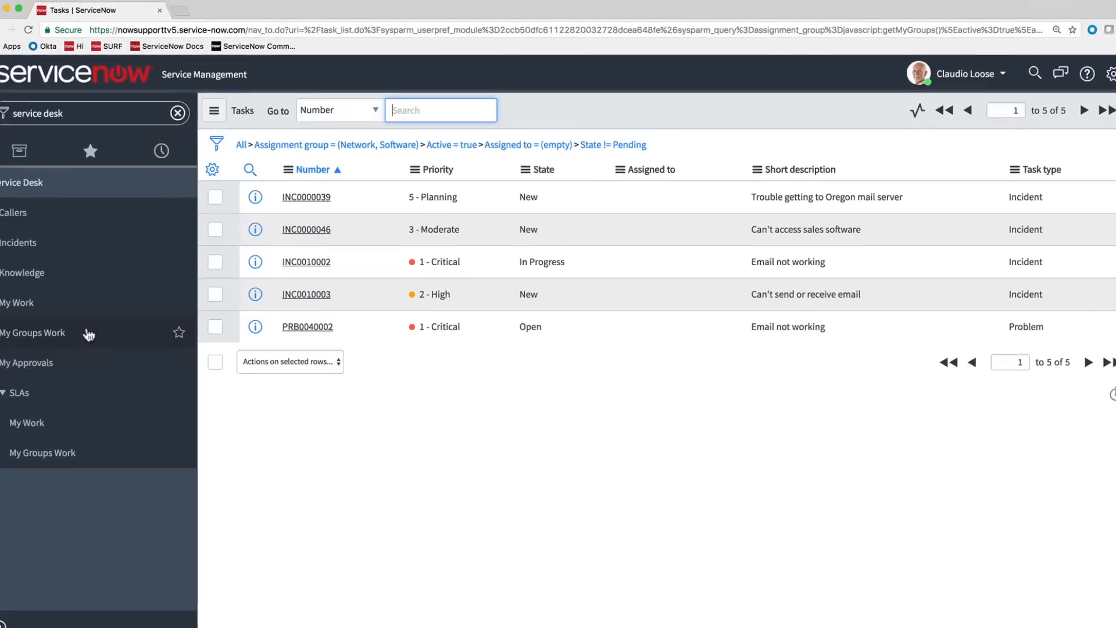
click(87, 459)
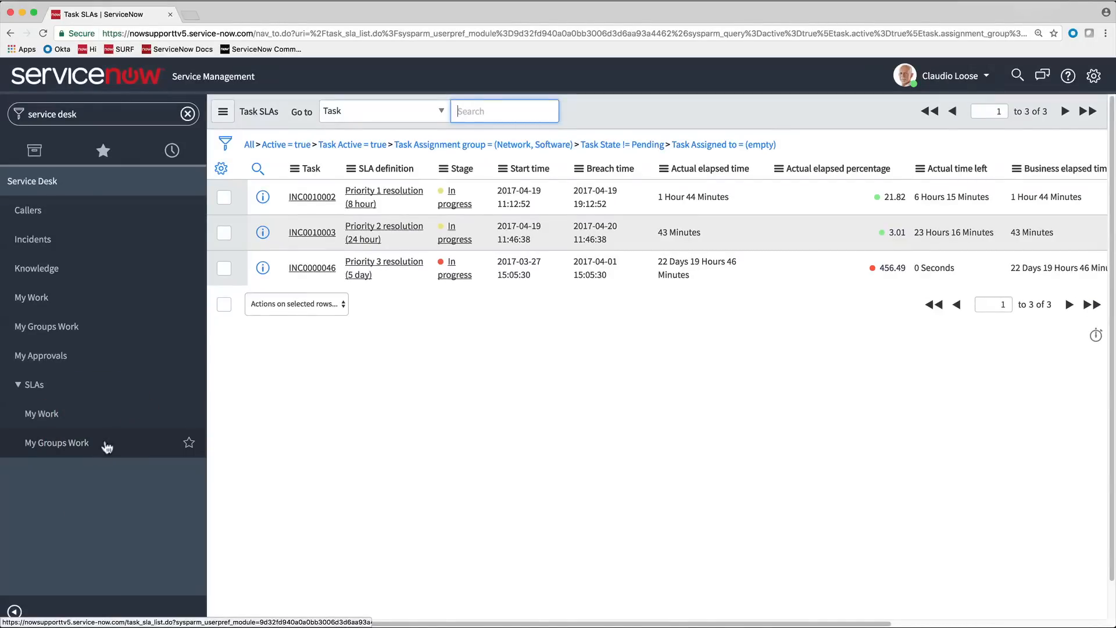
- Examine the start, pause, stop and reset conditions of the Priority 1 resolution (8 hour) SLA definition and return to the Task SLA list
click(387, 201)
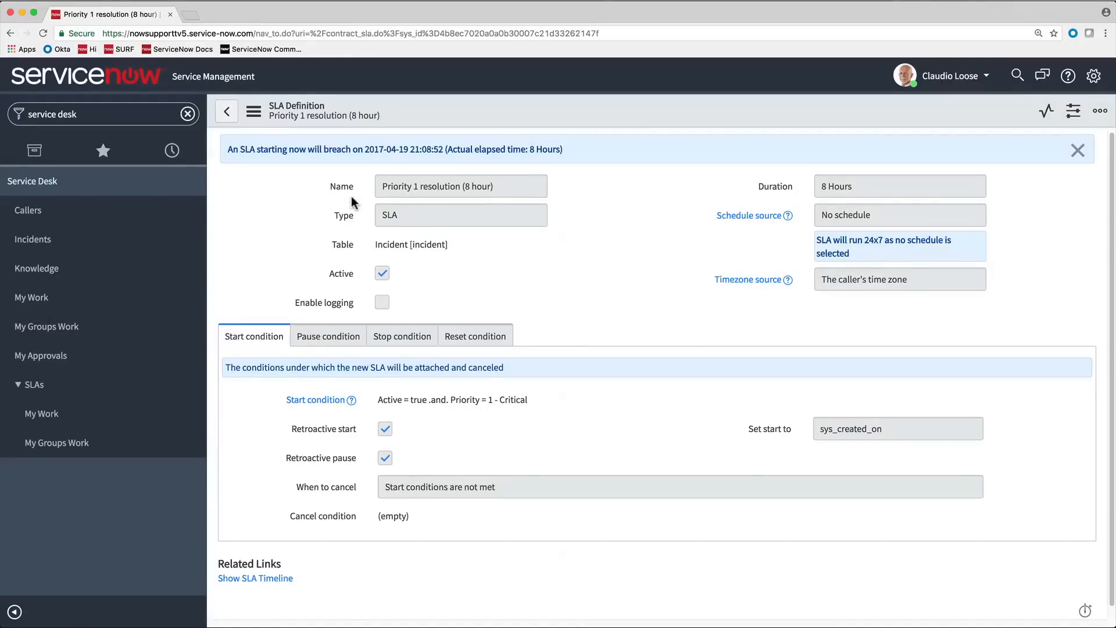
click(323, 342)
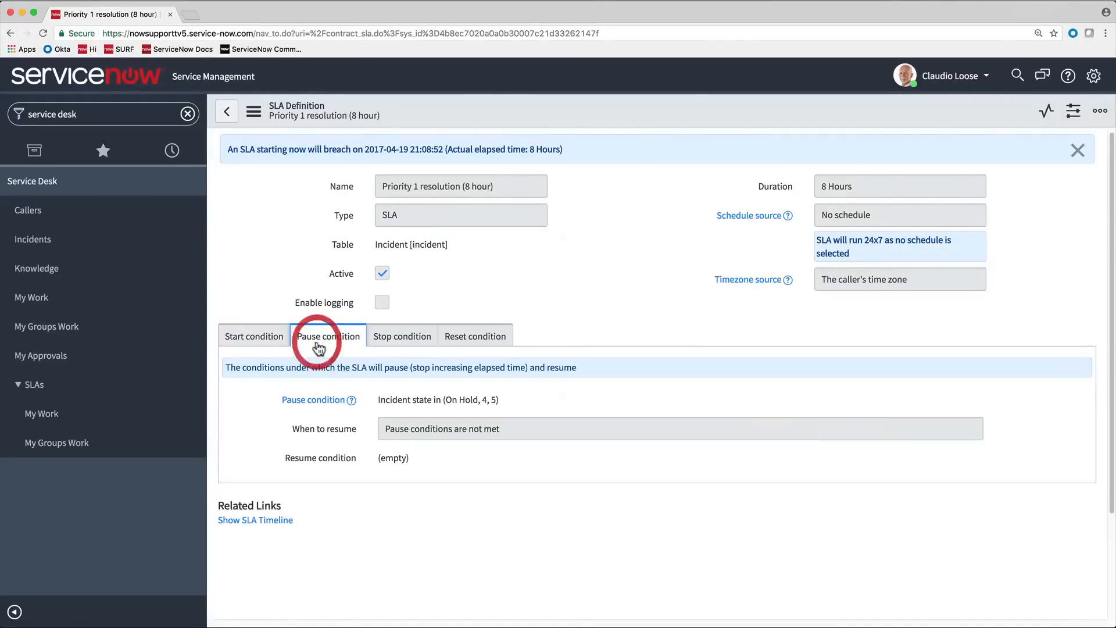
click(394, 343)
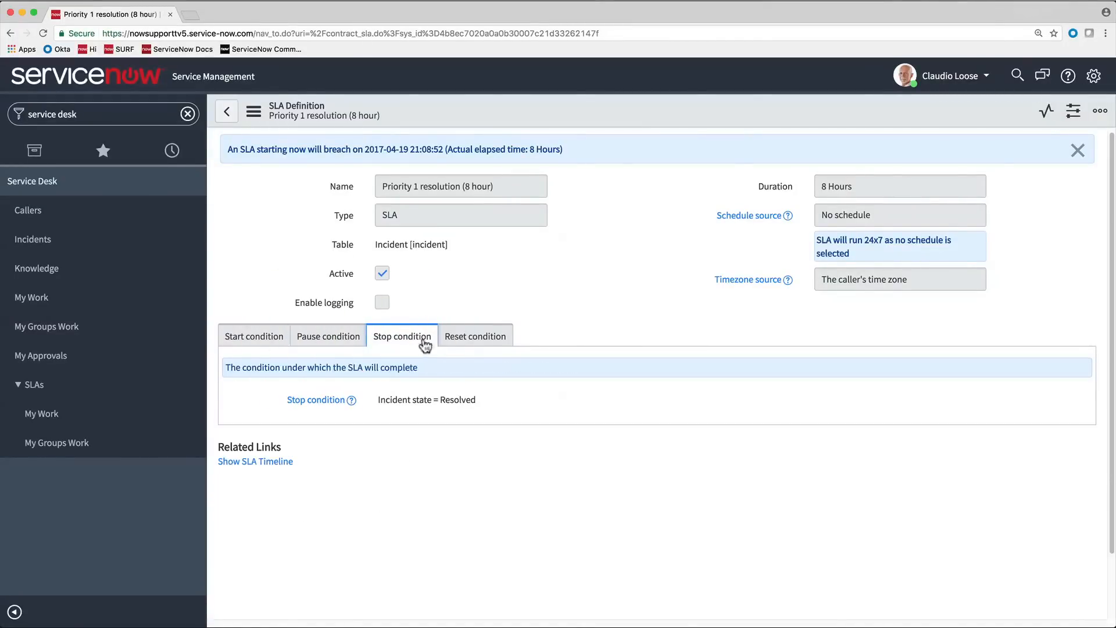
click(467, 347)
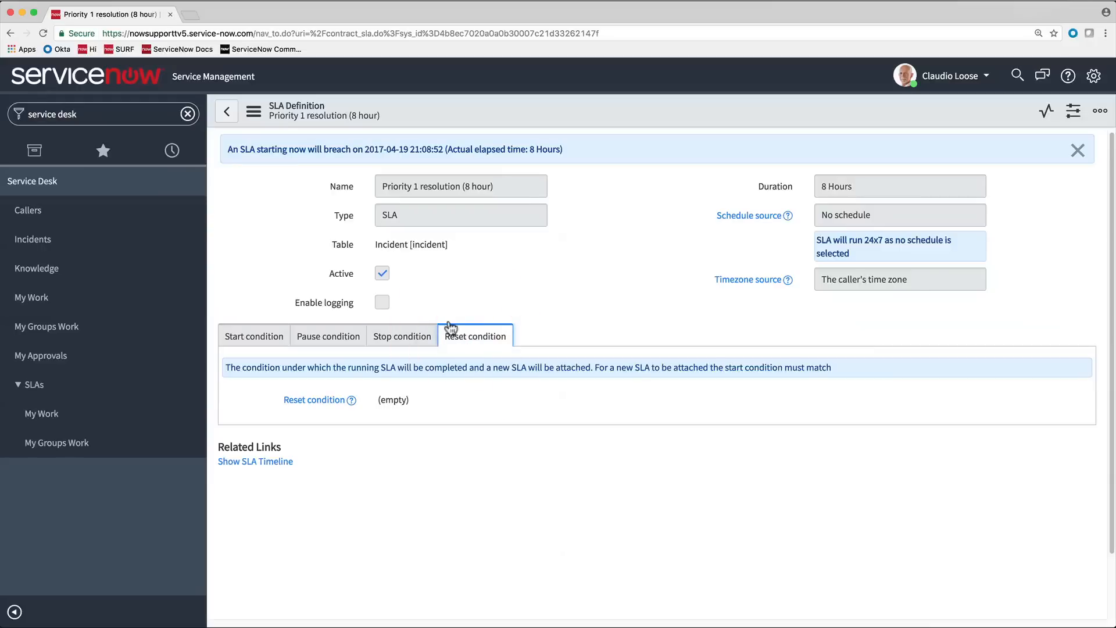
click(225, 113)
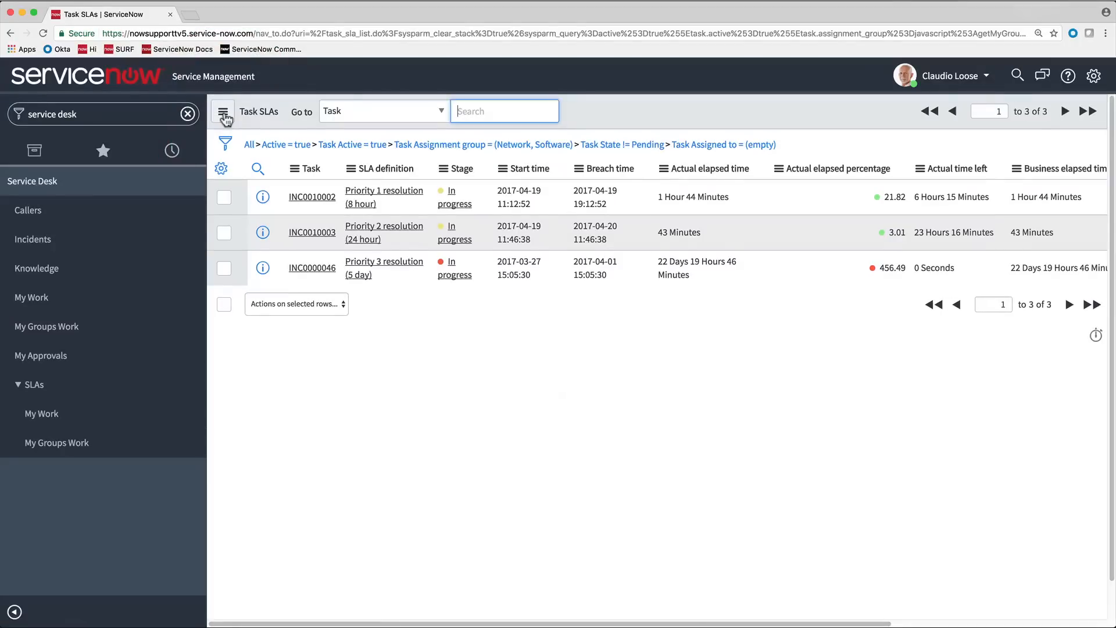
- Open the incident tied to the Priority 1 resolution (8 hour) SLA and open its related problem record
click(312, 197)
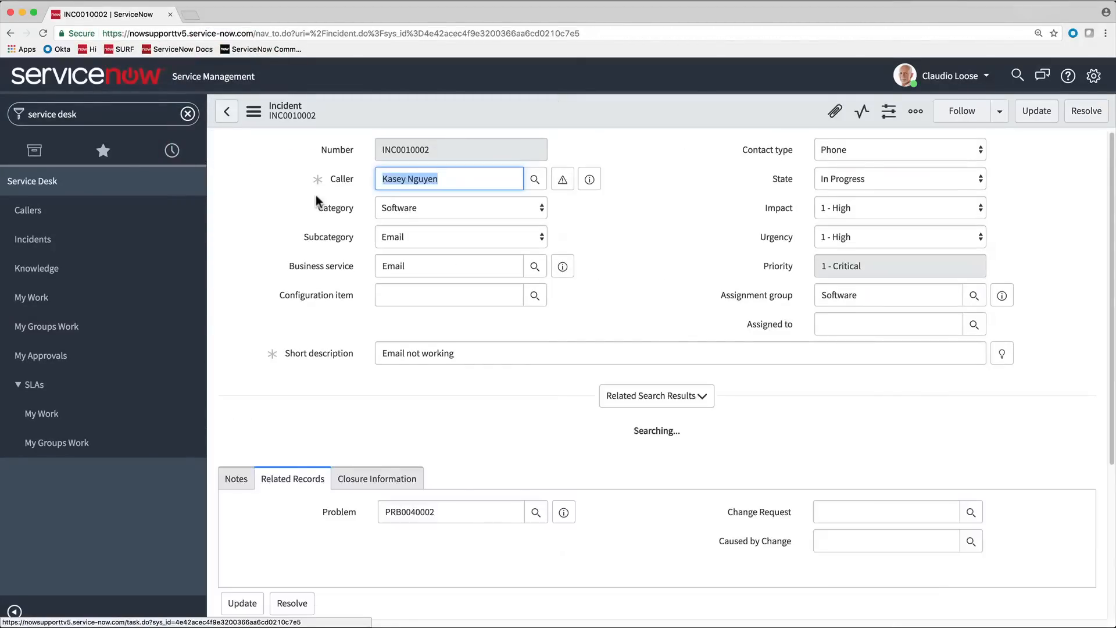
scroll(317, 201, down, 4)
scroll(315, 194, down, 3)
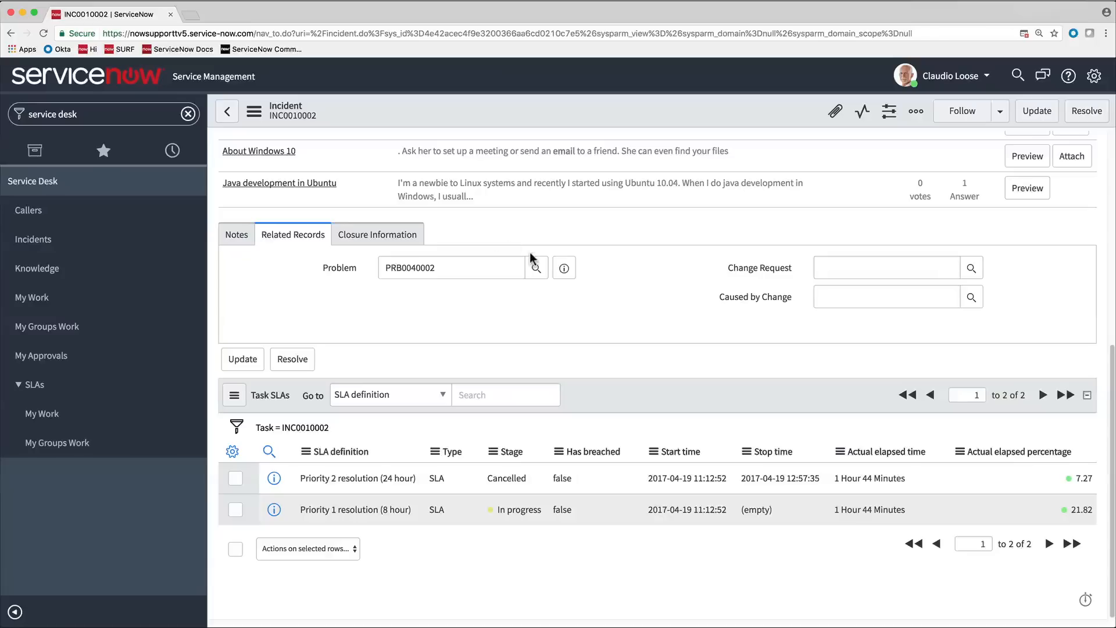
click(564, 269)
click(565, 269)
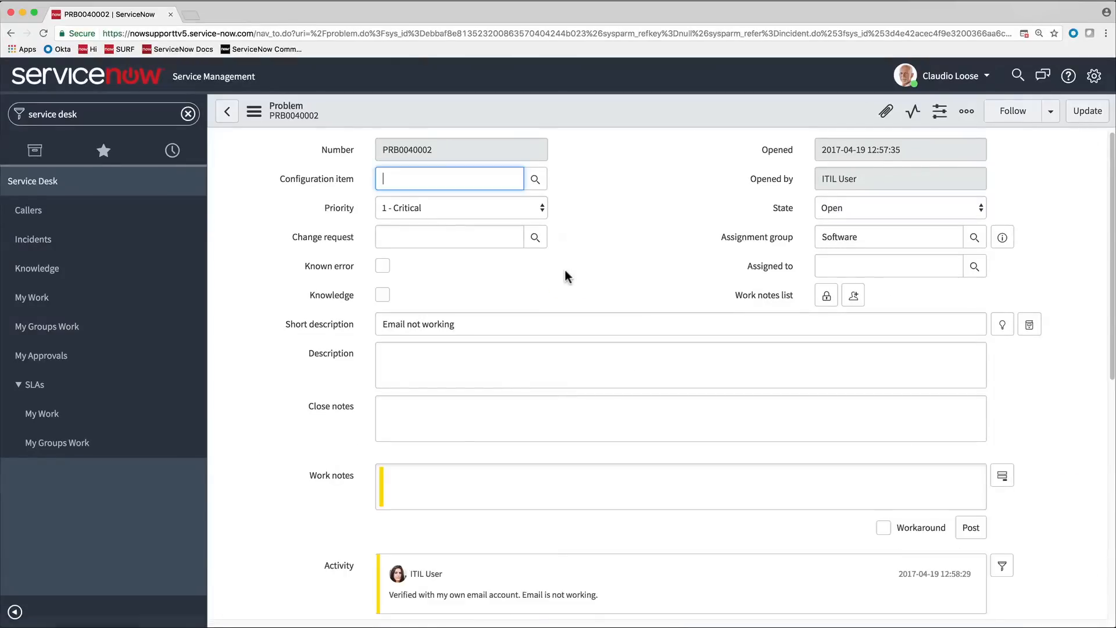
- Look up configuration items matching *mail and set the problem's configuration item to IronMail-SD-01
click(535, 179)
text(*mail)
key(Return)
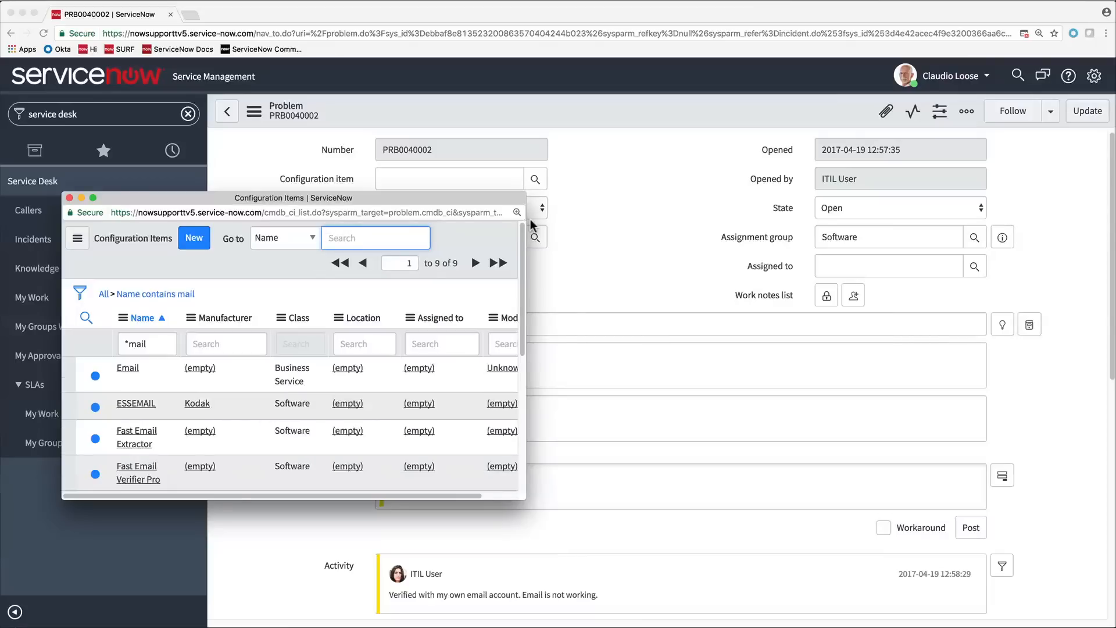
scroll(291, 396, down, 1)
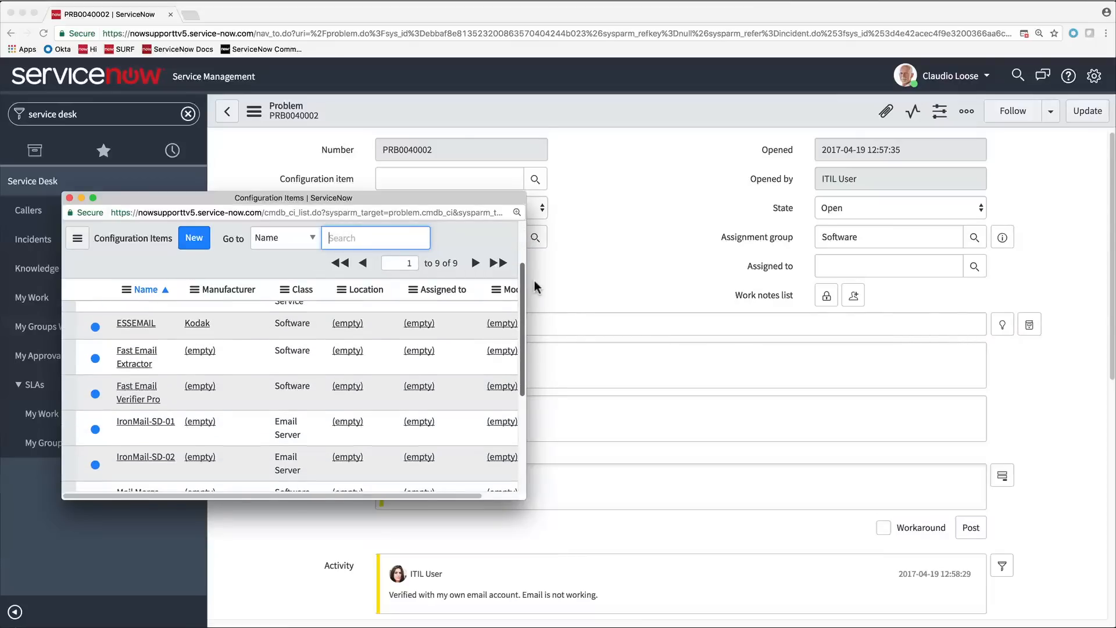
click(145, 422)
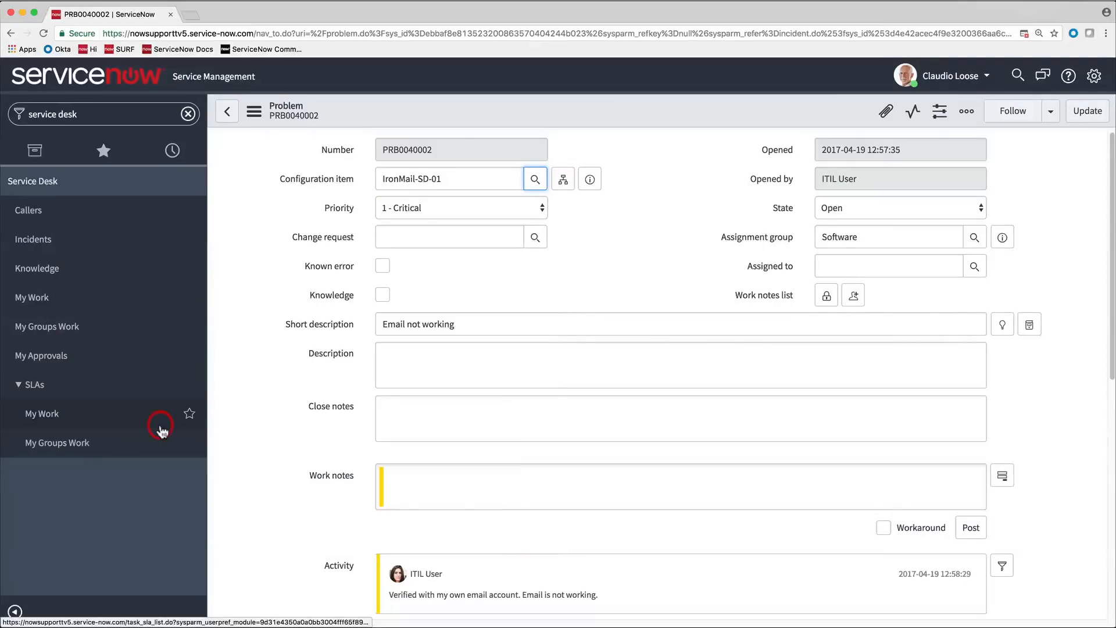
- Assign the problem to the logged-in agent by entering their name and save the record
click(830, 266)
text(Clau)
click(851, 299)
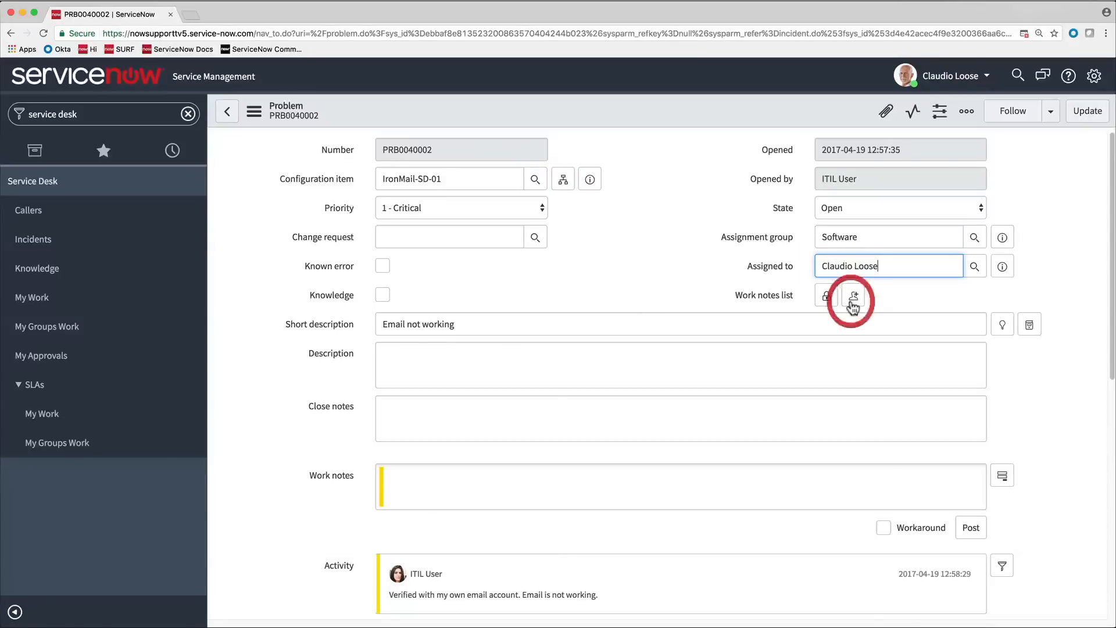
click(255, 109)
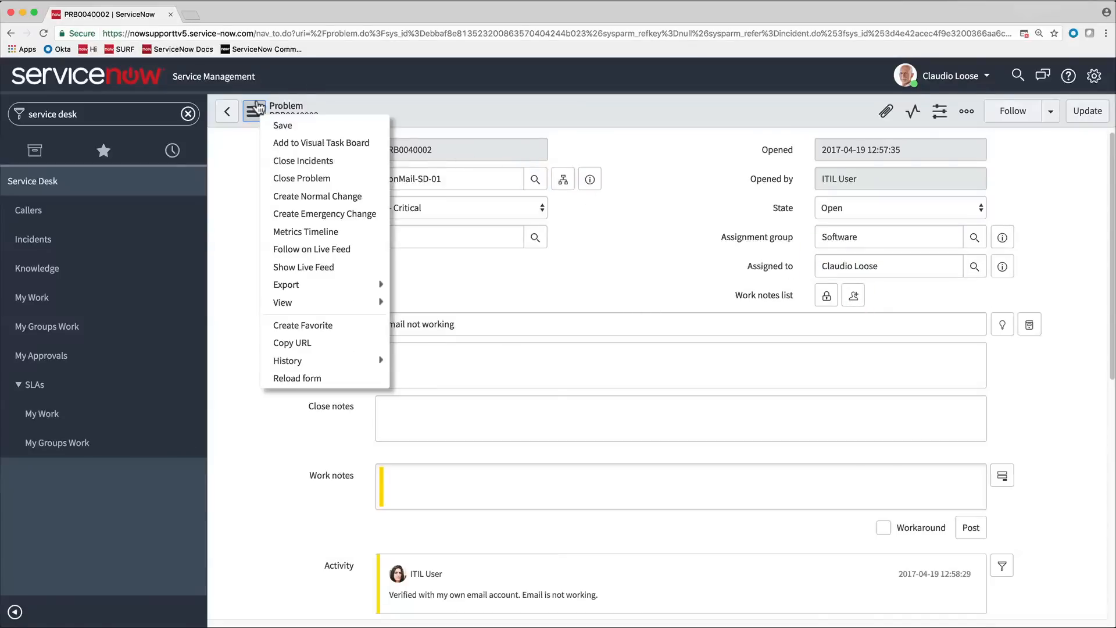
click(277, 123)
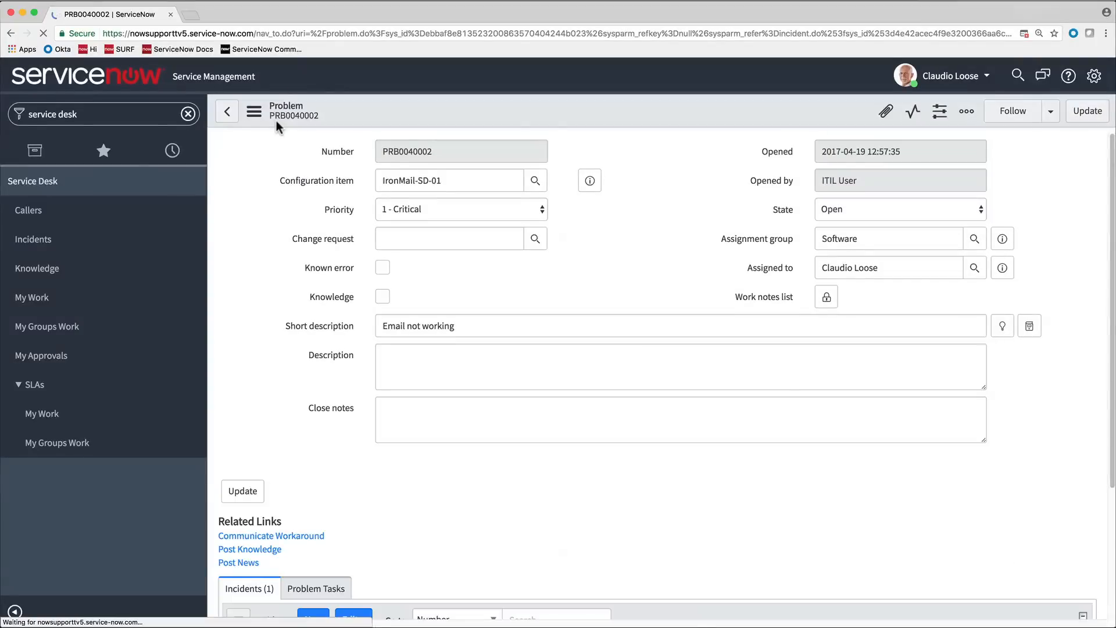
- Edit the problem's related incidents and filter the available ones by Short description contains email
scroll(285, 131, down, 10)
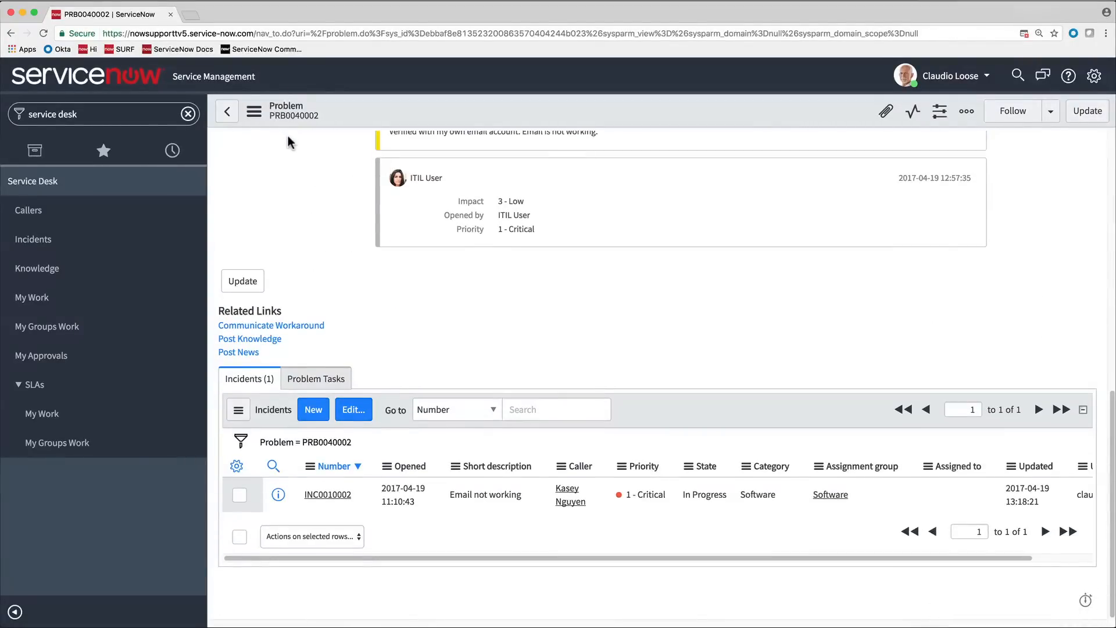
click(352, 409)
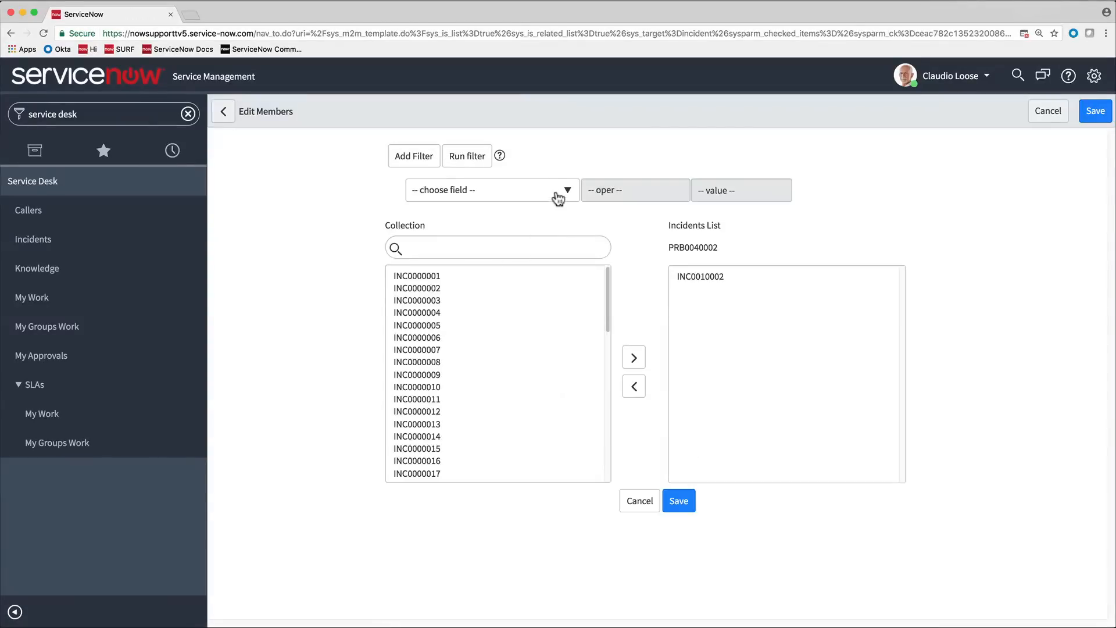
click(557, 195)
text(short)
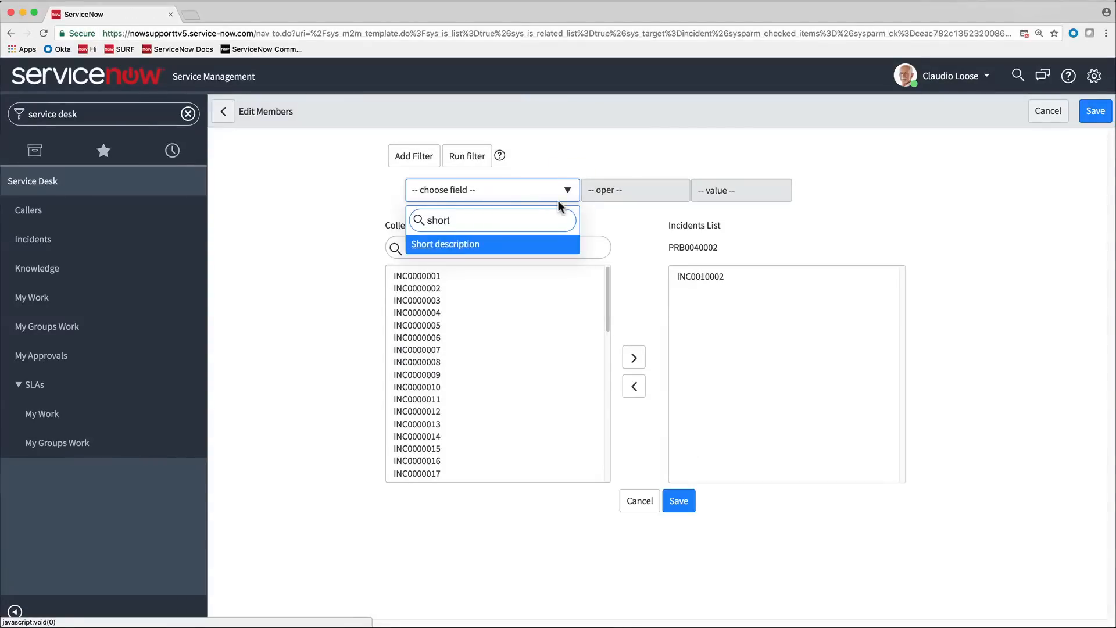
click(549, 252)
click(646, 194)
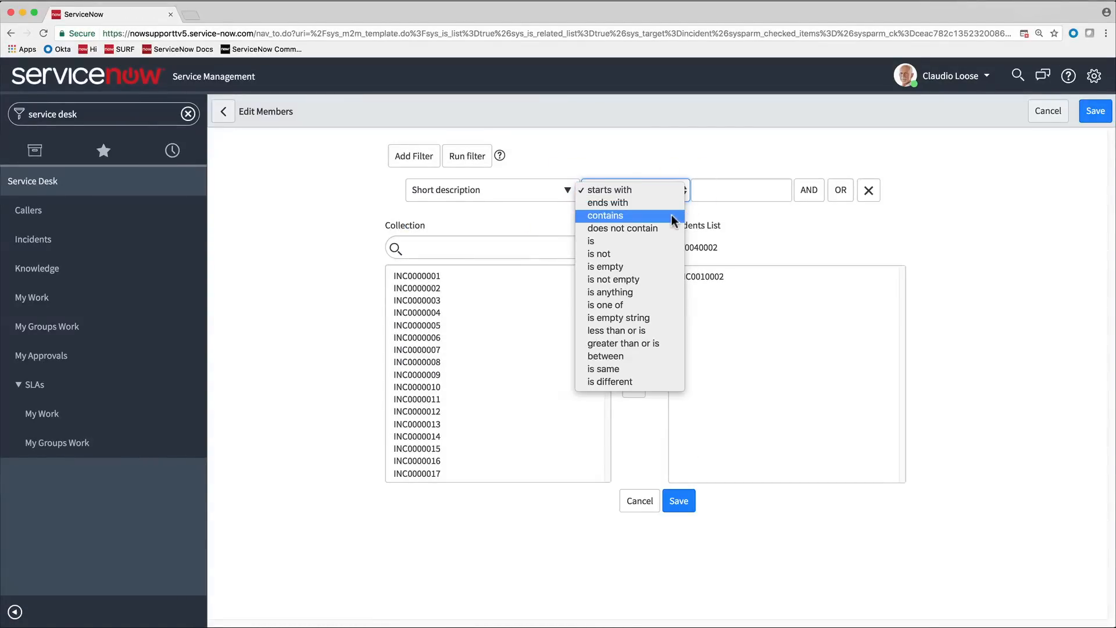
click(673, 214)
click(704, 195)
text(email)
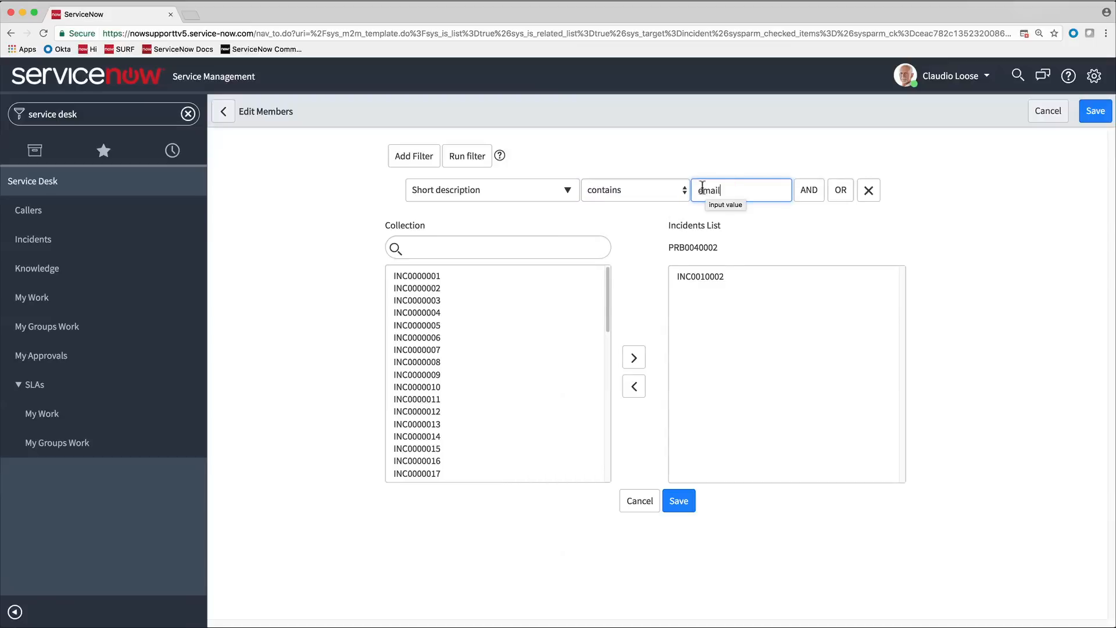
click(471, 158)
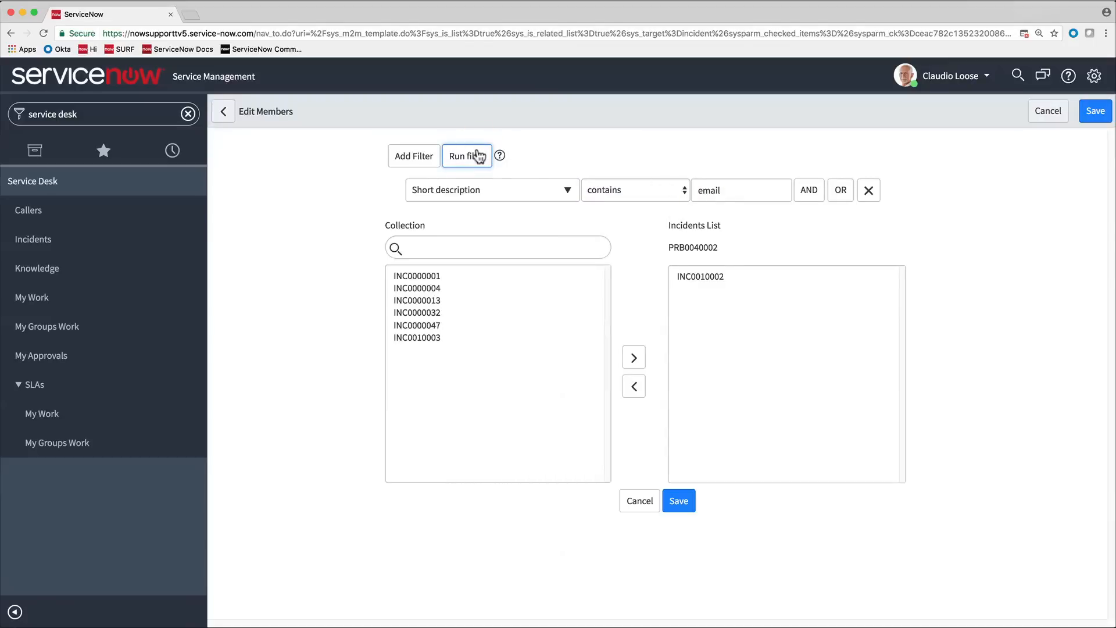
- Check the details of the filtered email incidents, add INC0010003 to the problem's incident list and save
click(430, 287)
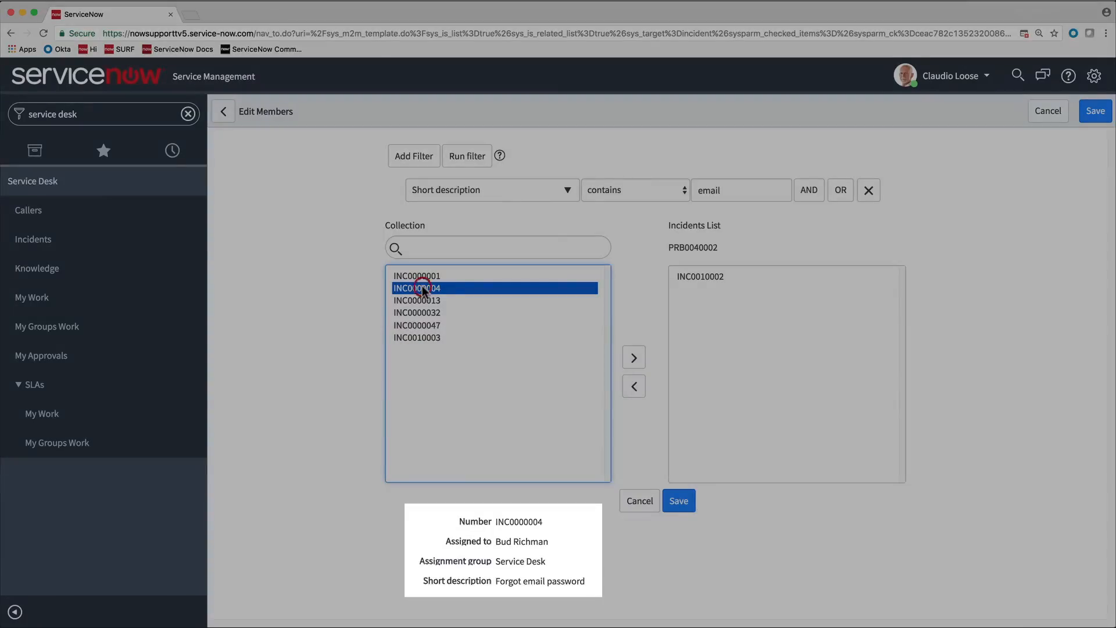
click(424, 301)
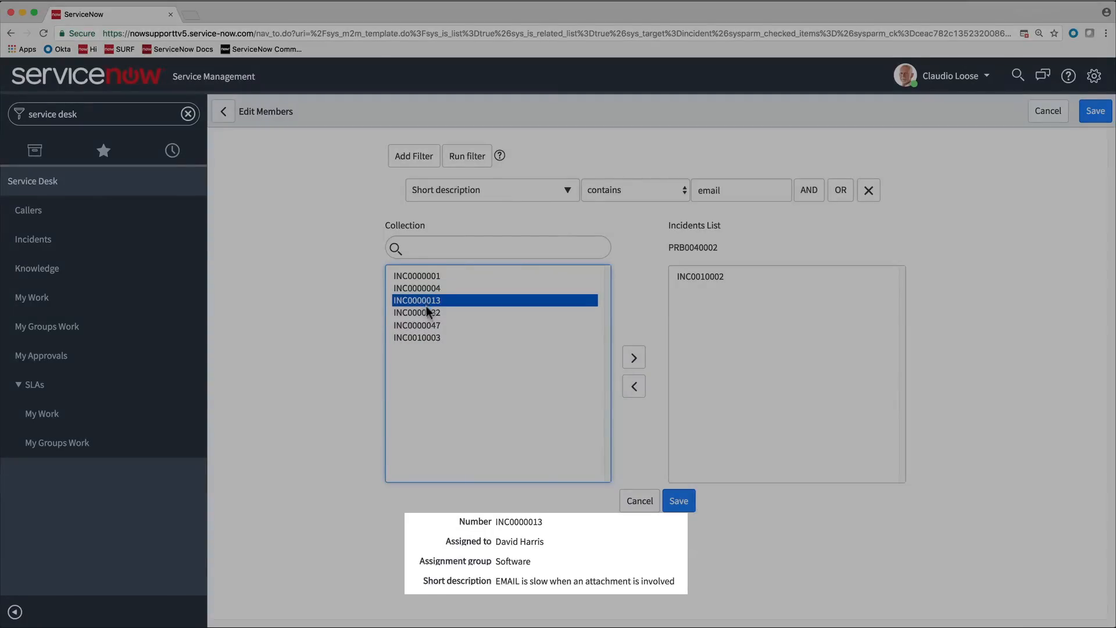
click(427, 313)
click(435, 337)
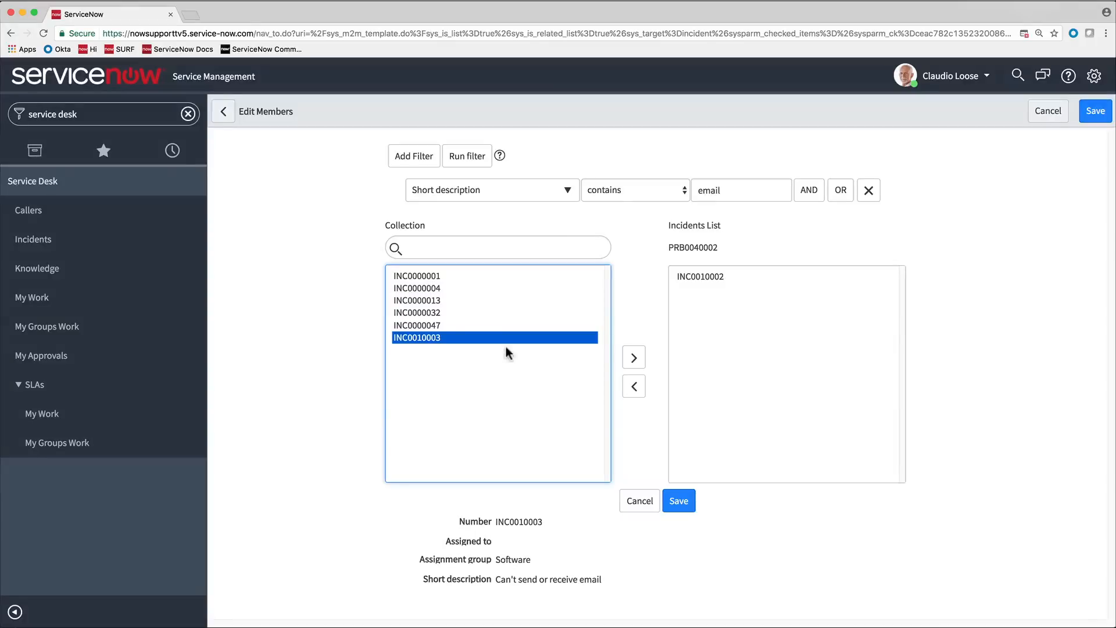
click(634, 359)
click(679, 501)
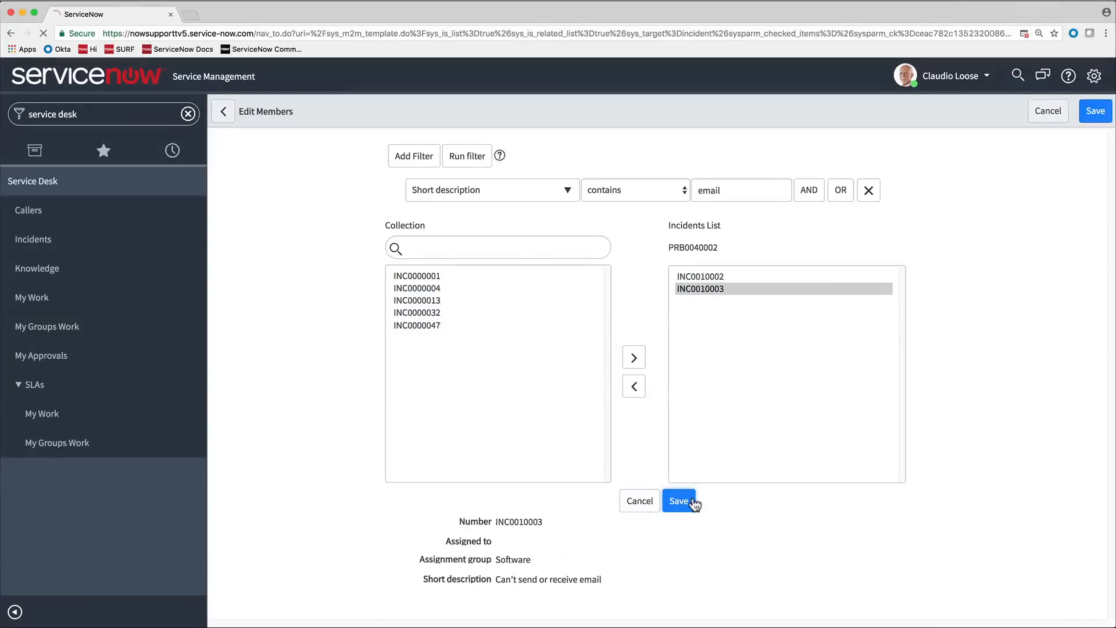
- Post the work note "Create a change request to reboot IronMail-SD-01." on the problem
click(693, 497)
text(Create a change request to reboot IronMail-SD-01.)
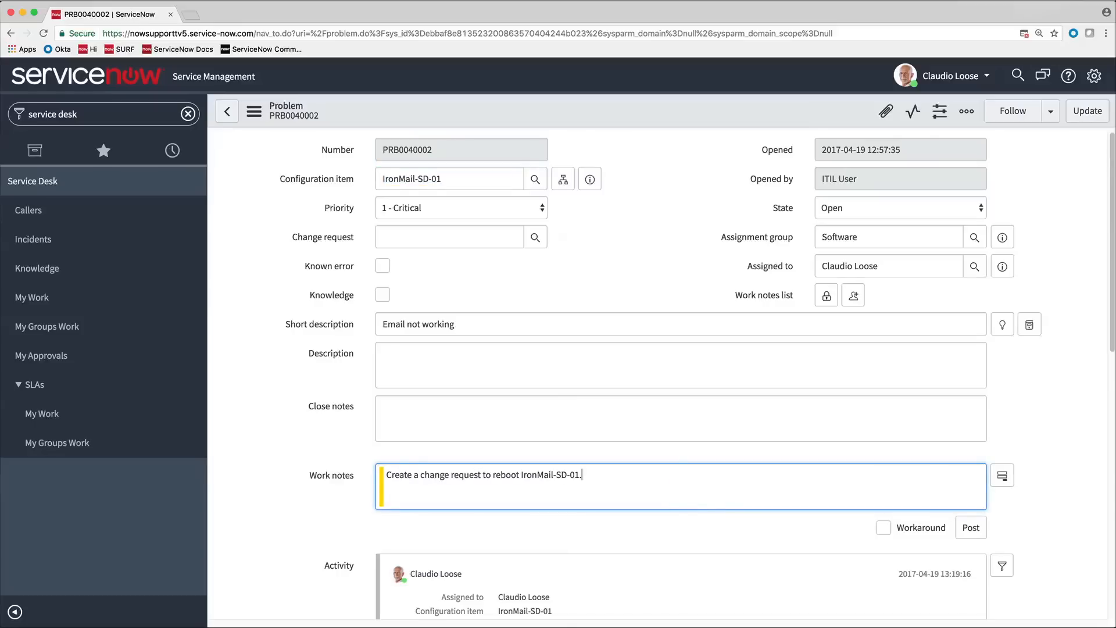
click(972, 527)
scroll(974, 535, down, 4)
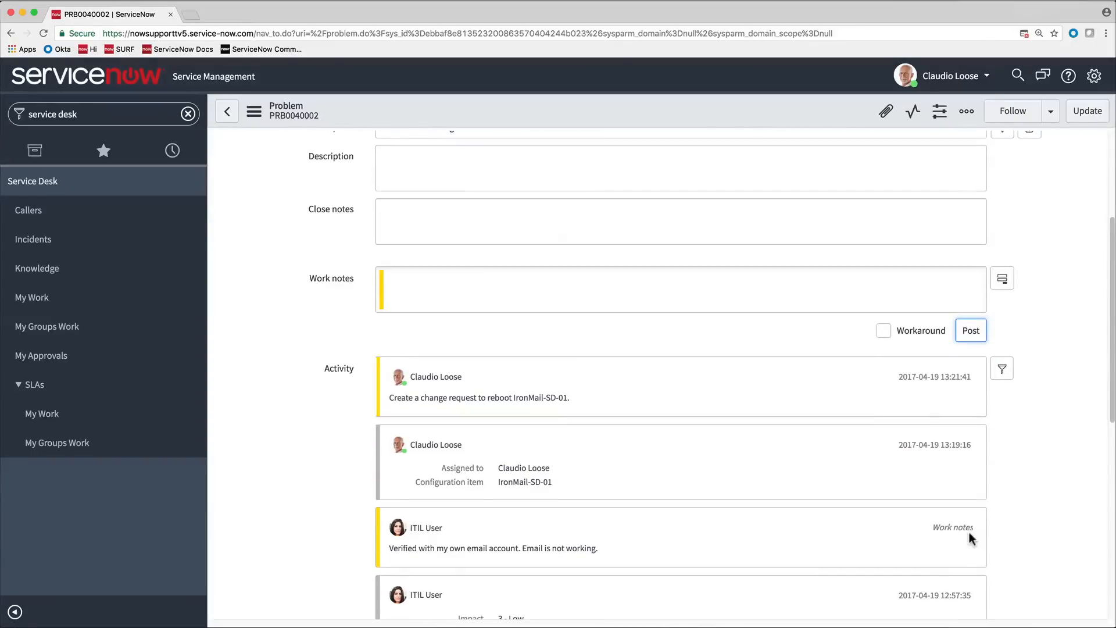
- Create an emergency change from the problem record
scroll(969, 532, up, 4)
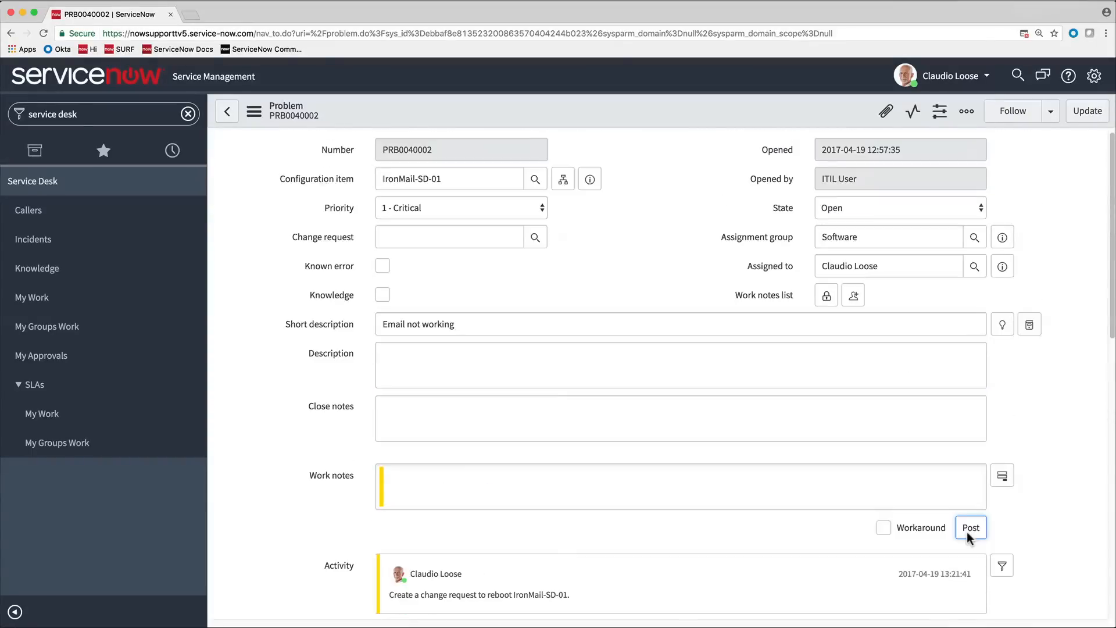
click(254, 112)
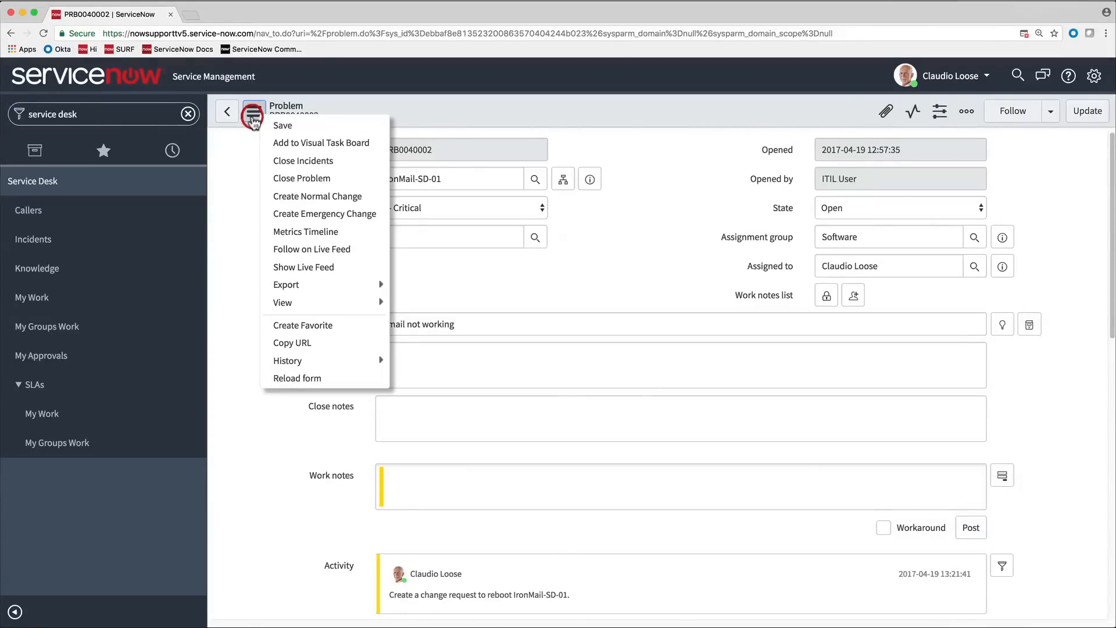
click(338, 217)
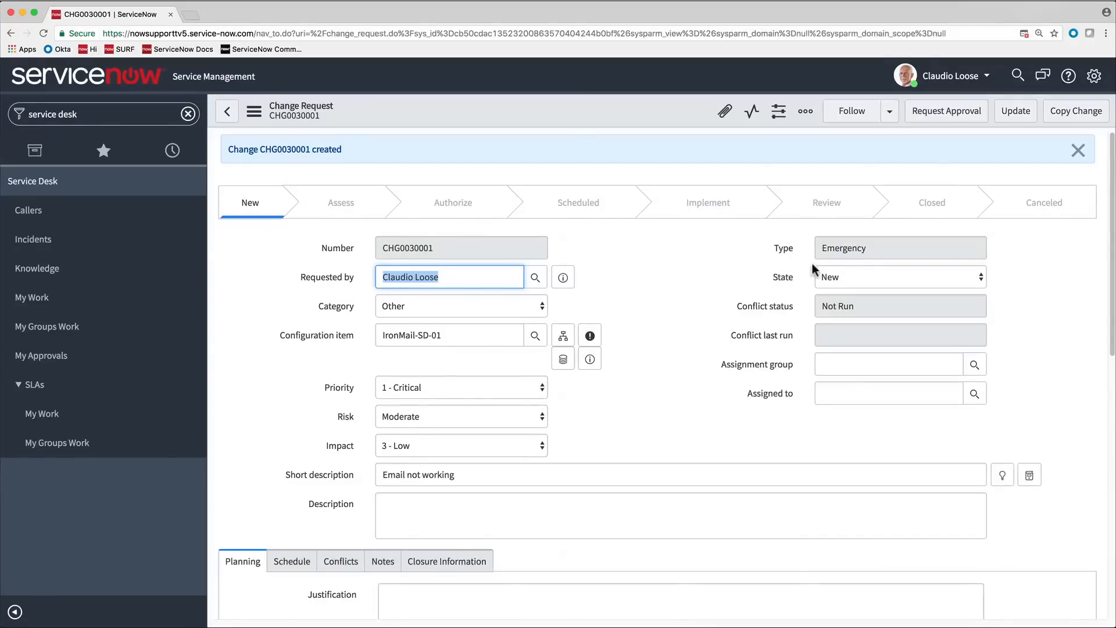
- Set the change's state to Authorize and its assignment group to Hardware, and request approval
click(981, 286)
click(971, 290)
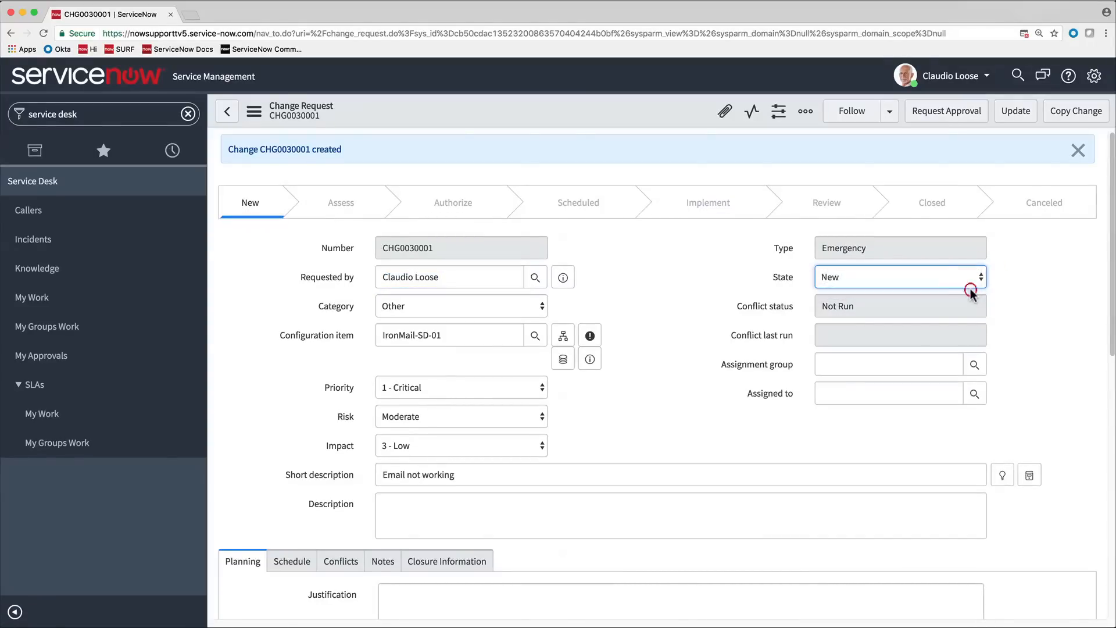
click(980, 365)
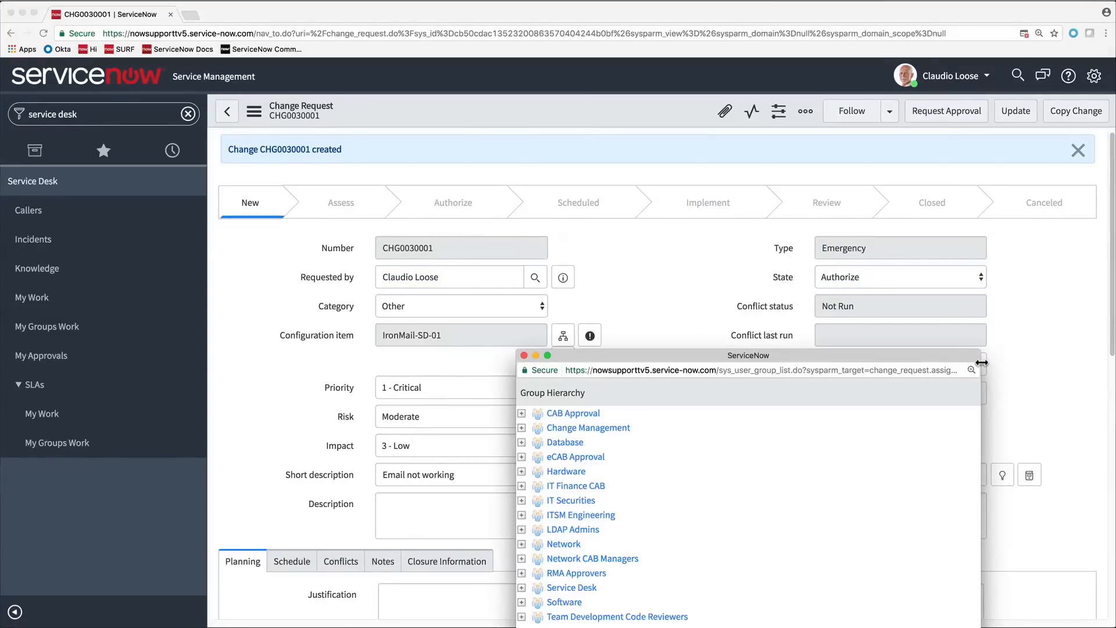
click(570, 472)
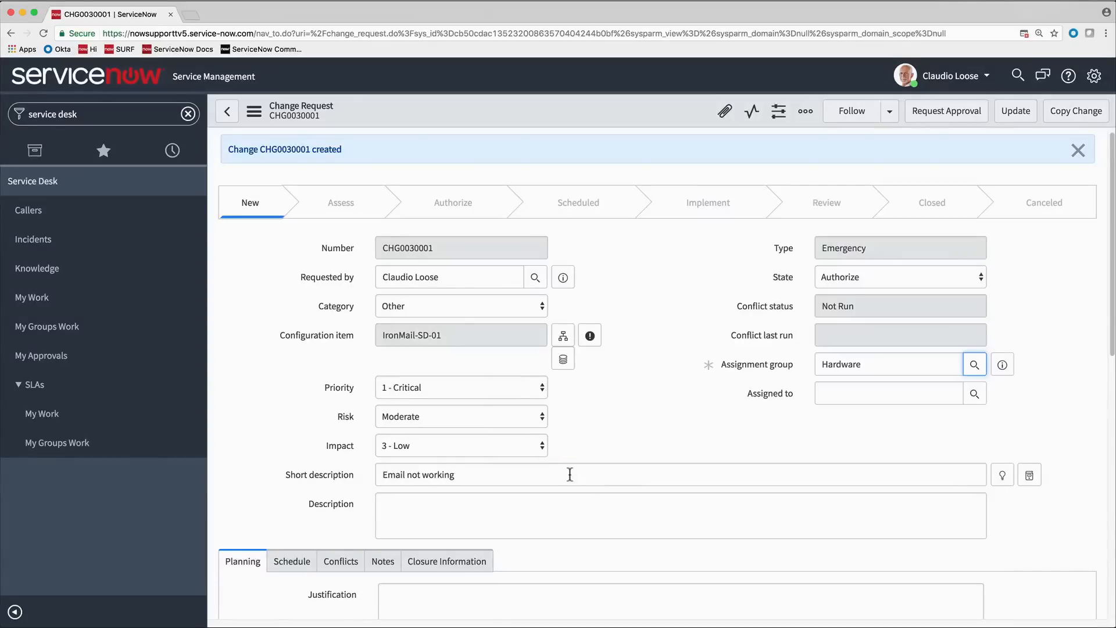
click(968, 112)
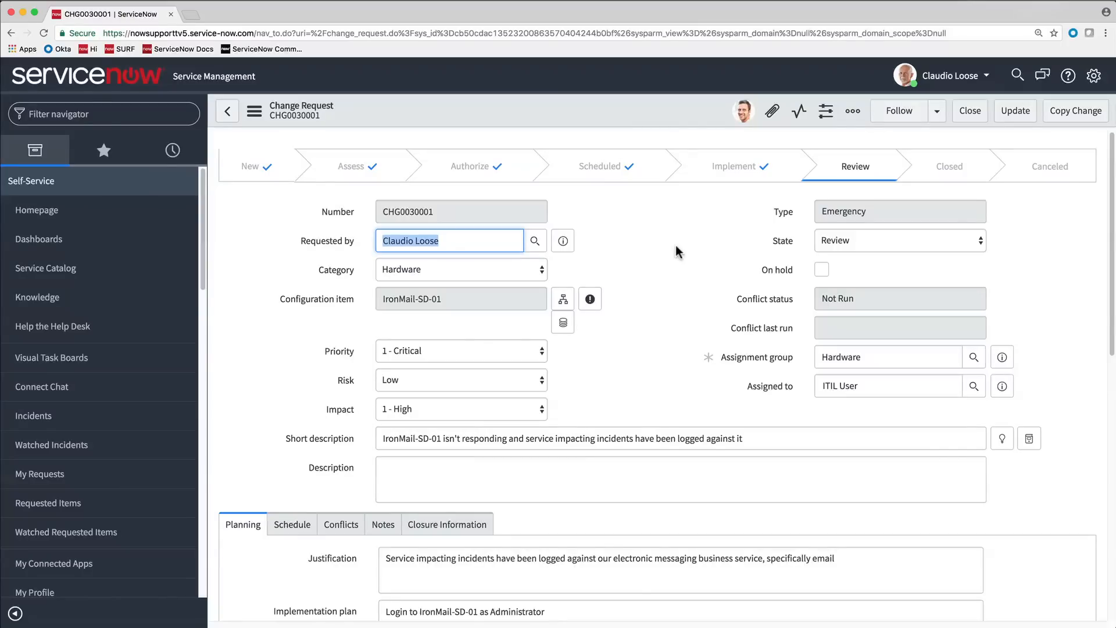
- Close the change with close code Successful and close notes beginning "Mail server rebooted. Email service", and update the record
click(965, 239)
click(964, 253)
scroll(967, 260, down, 5)
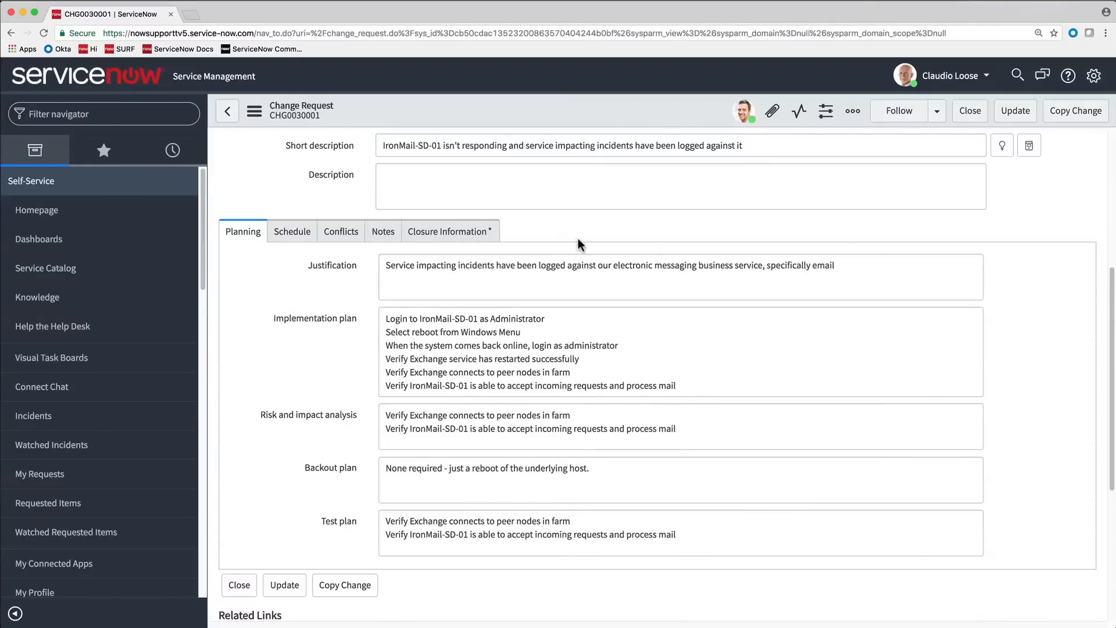
click(459, 232)
click(479, 264)
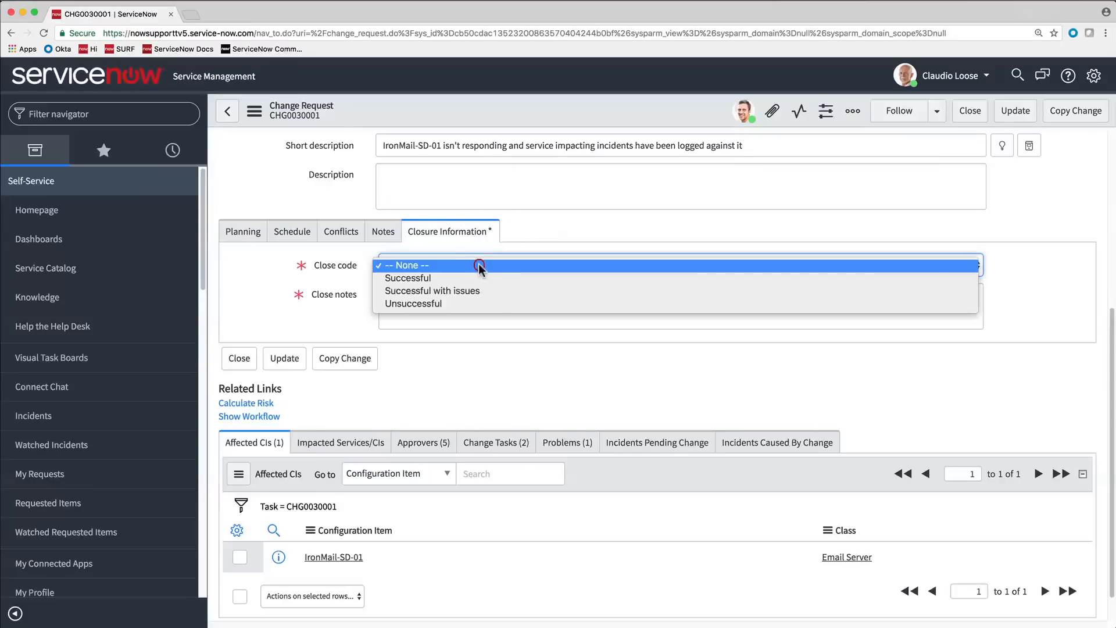
click(476, 279)
click(476, 292)
text(Mail server rebooted. Email service restored.)
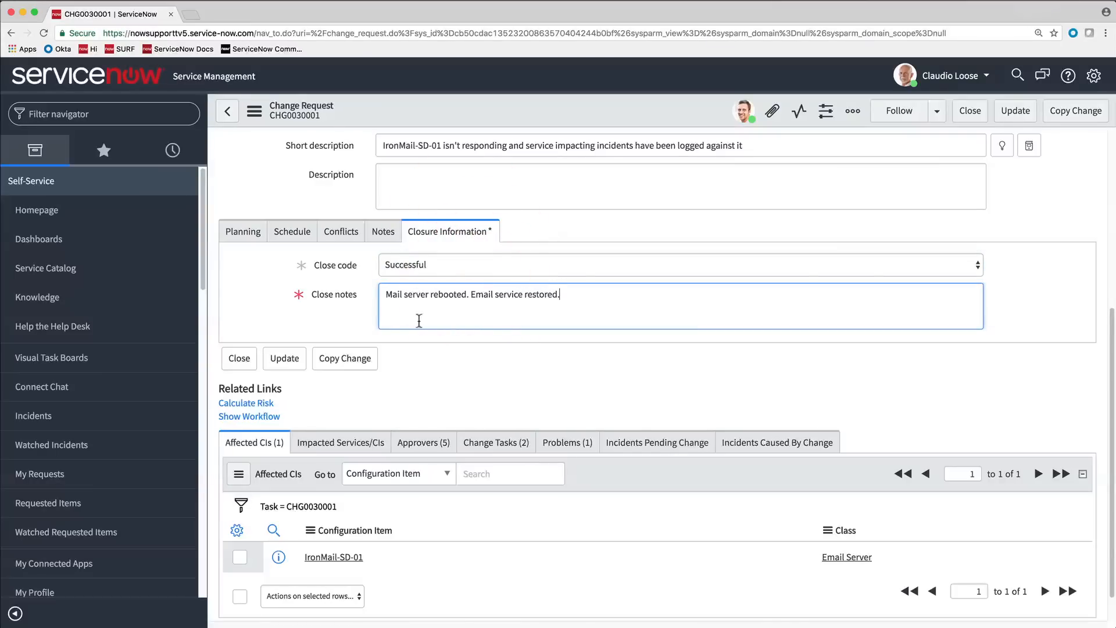
click(285, 359)
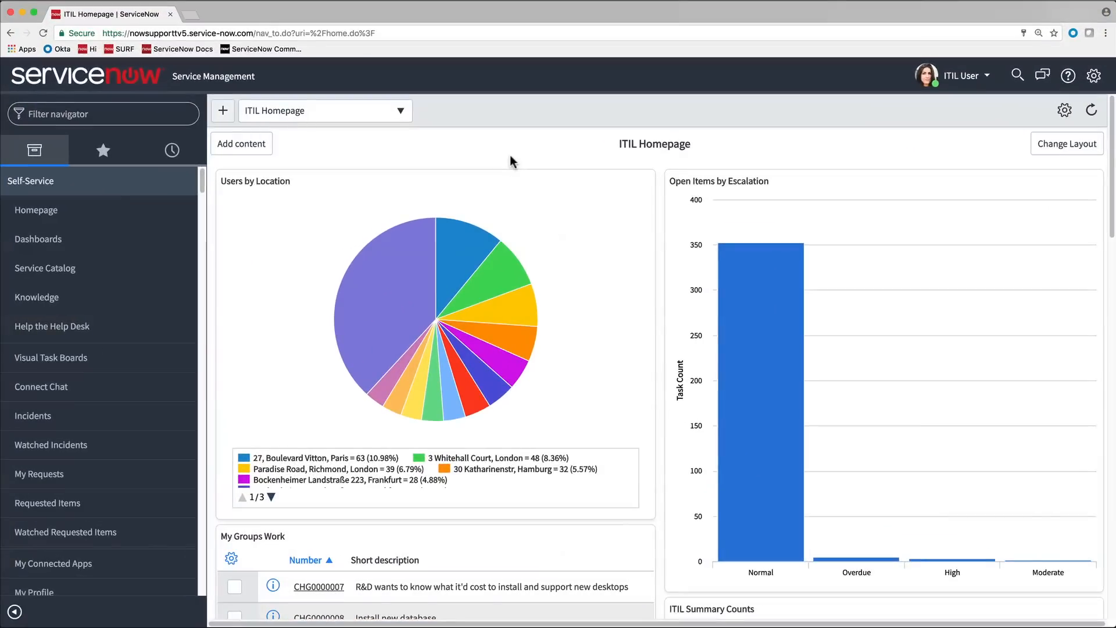
- Find the overview modules and examine the Incident Overview reports
text(overview)
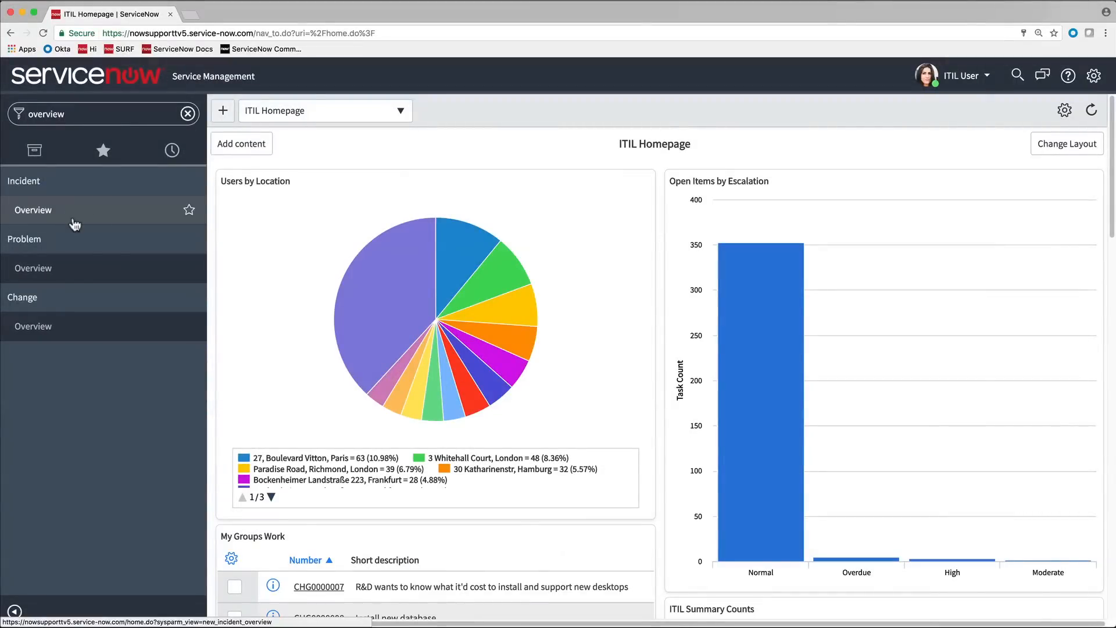
click(74, 225)
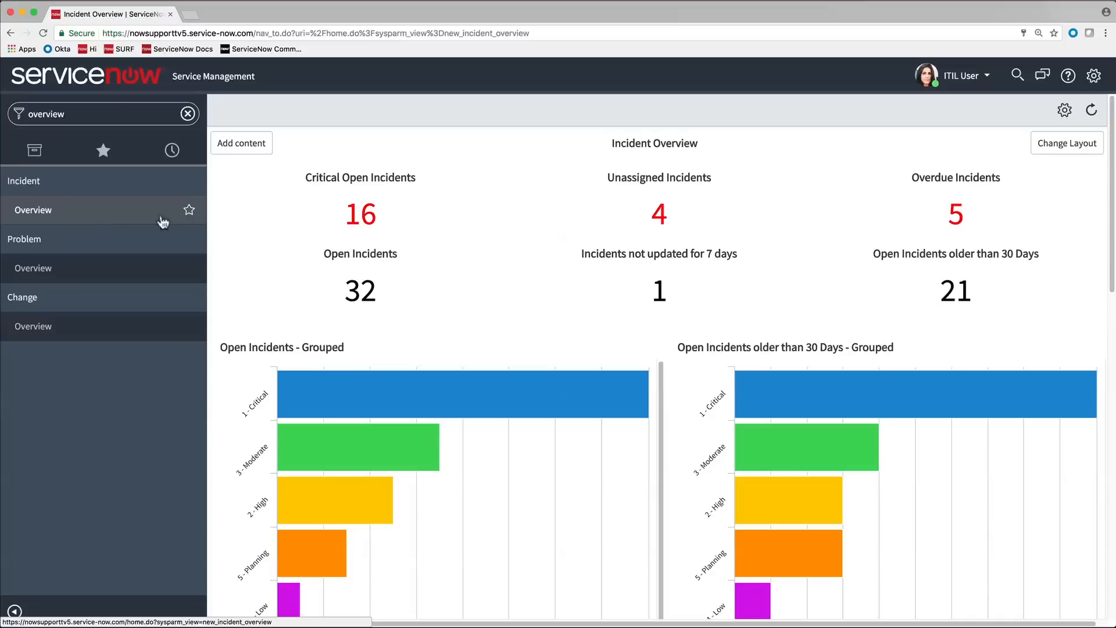
scroll(244, 232, down, 5)
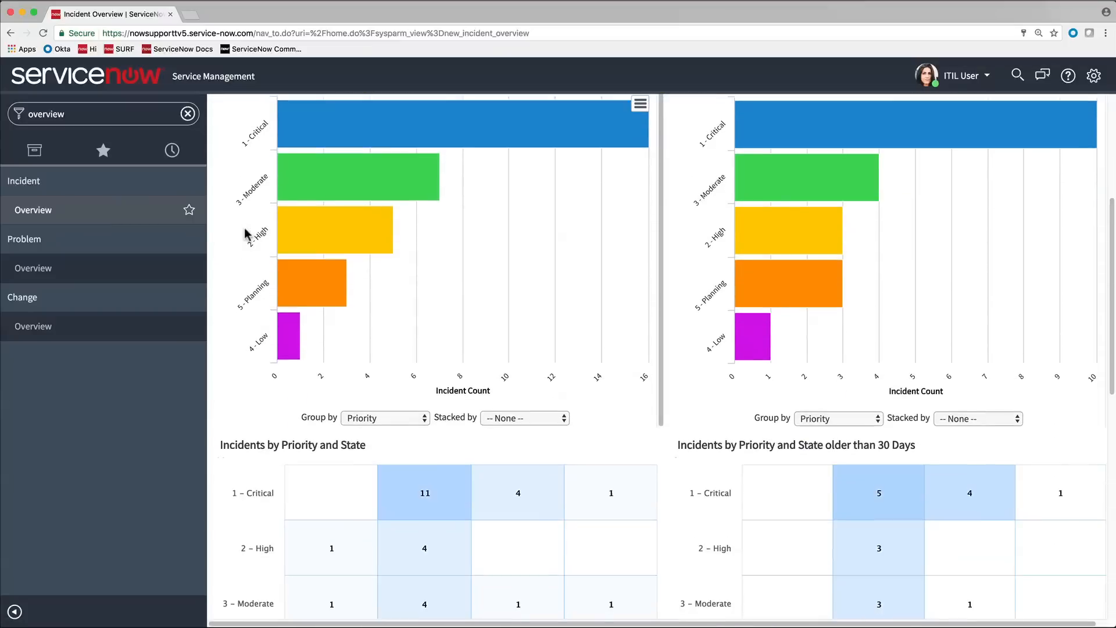
scroll(244, 233, down, 10)
scroll(245, 233, up, 15)
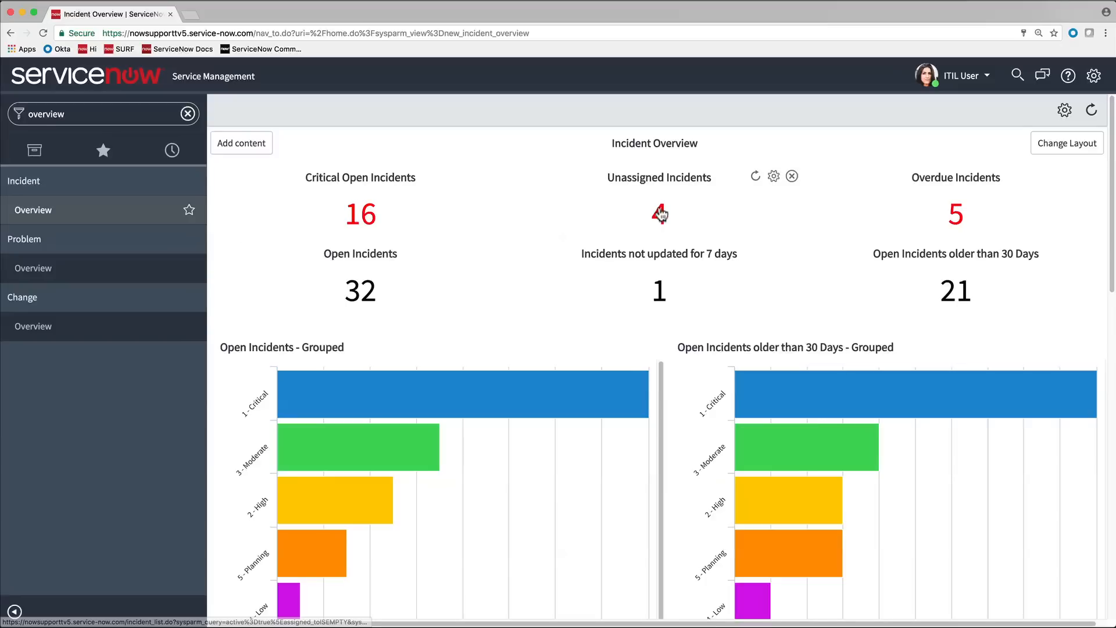
- Open the list of unassigned incidents from the overview and sort it by priority in ascending order
click(660, 215)
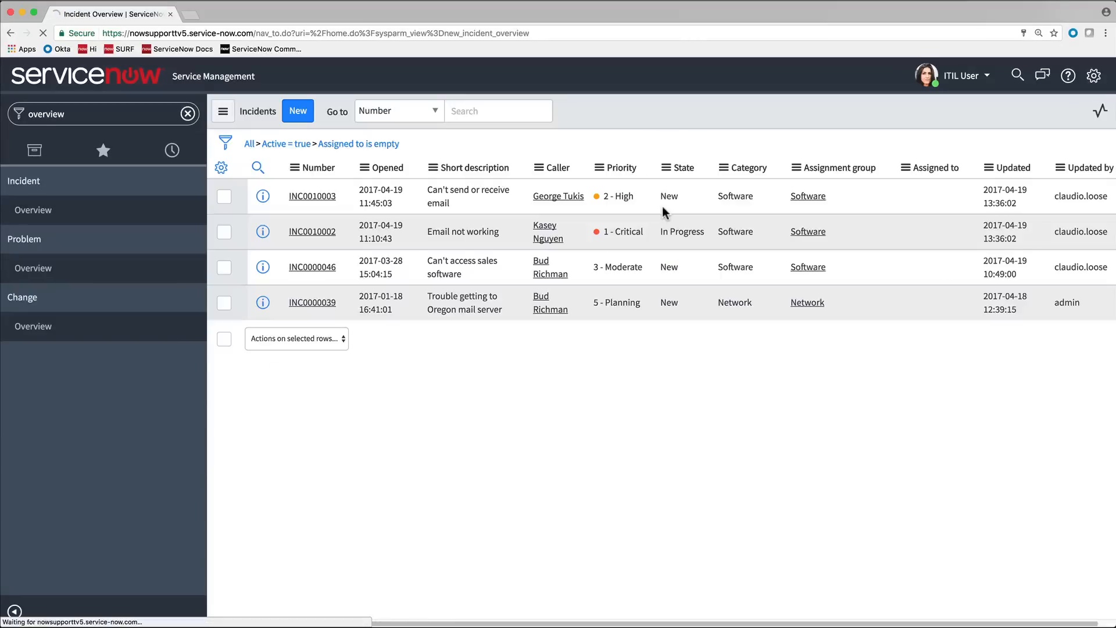
click(607, 168)
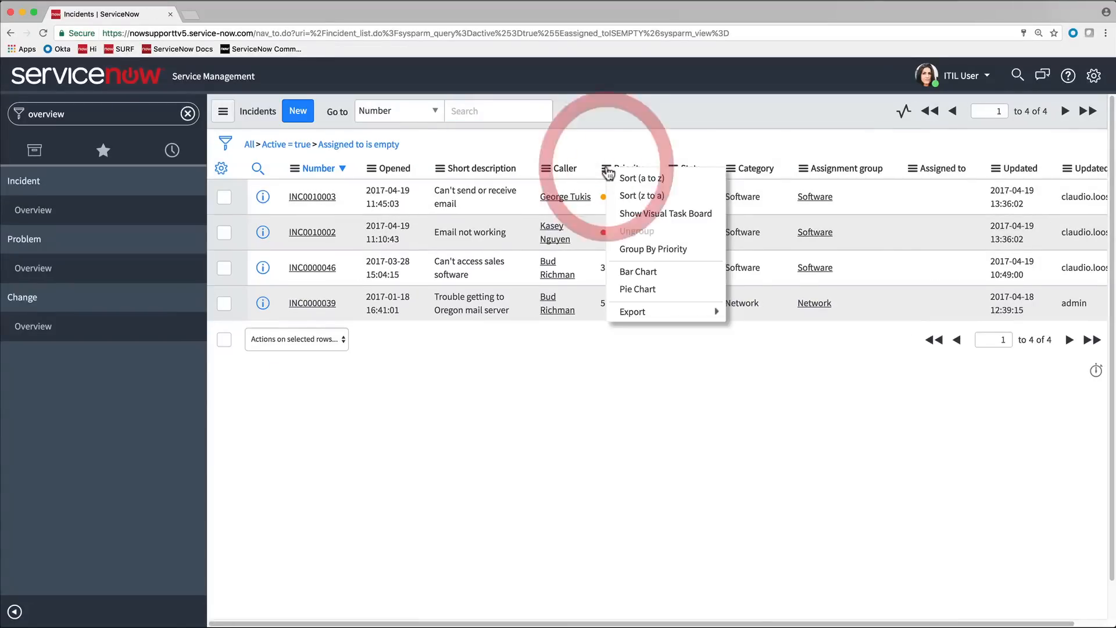
click(618, 181)
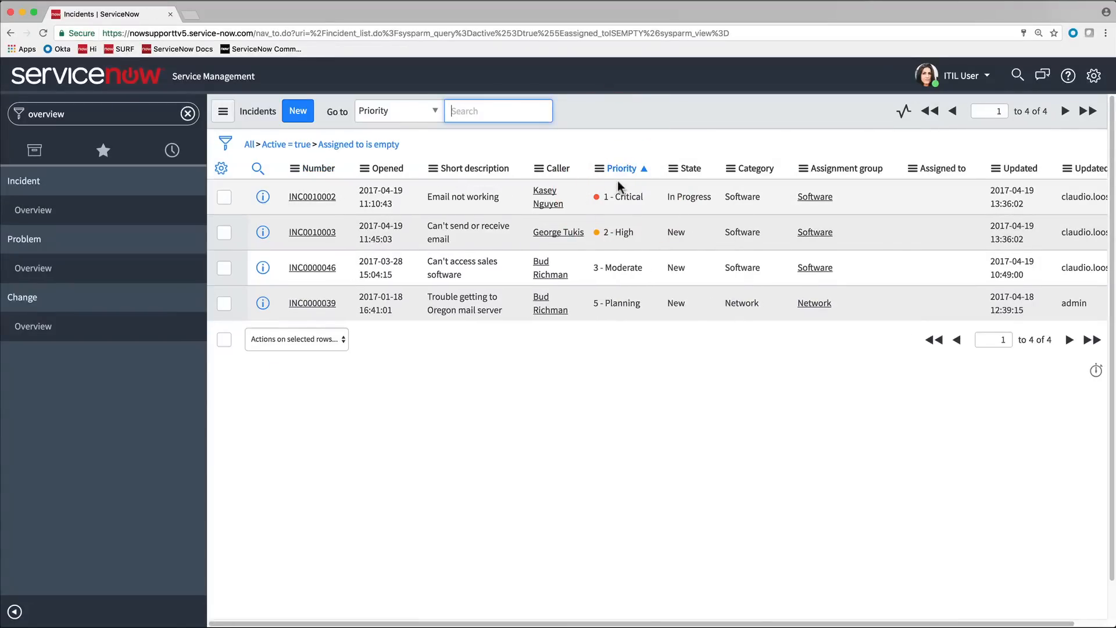
- Assign the critical incident INC0010002 to ITIL User directly in the list
click(929, 193)
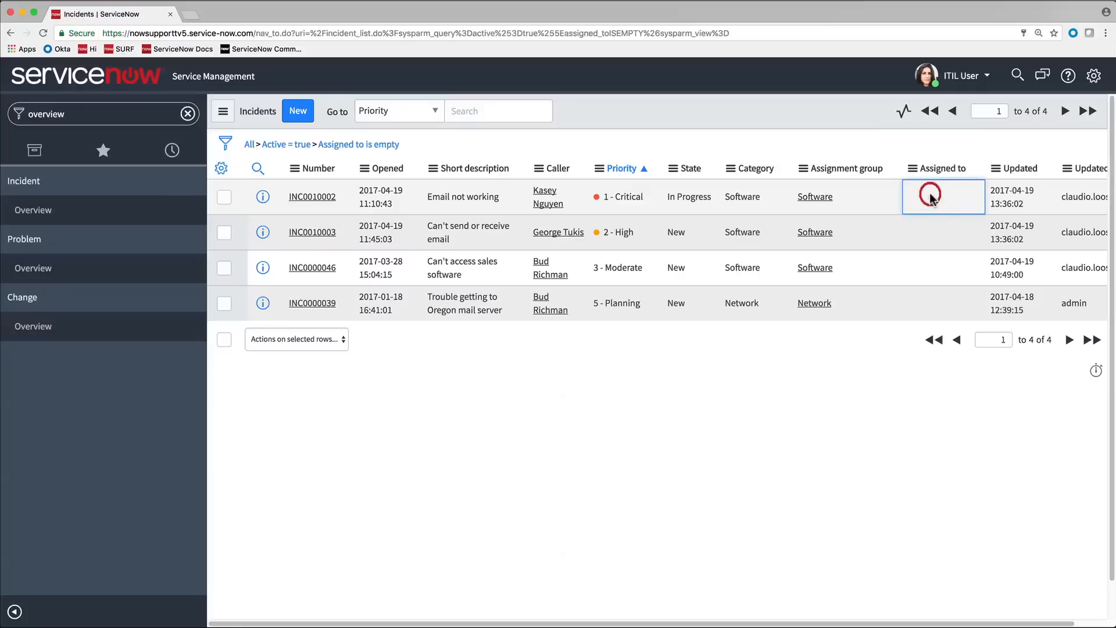
double_click(930, 193)
text(emp)
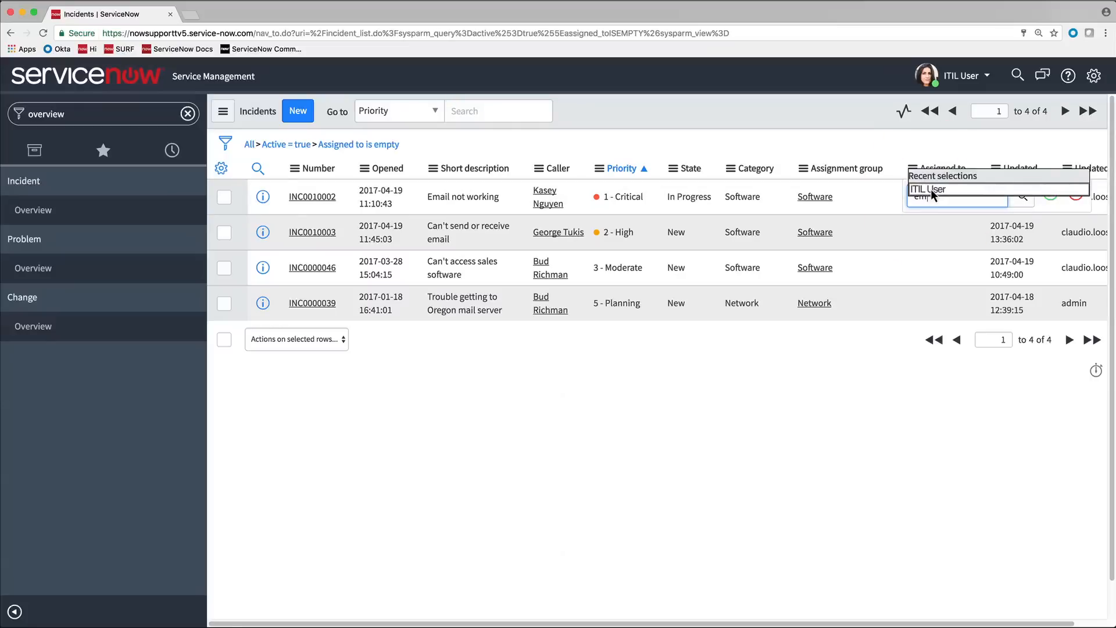
click(931, 189)
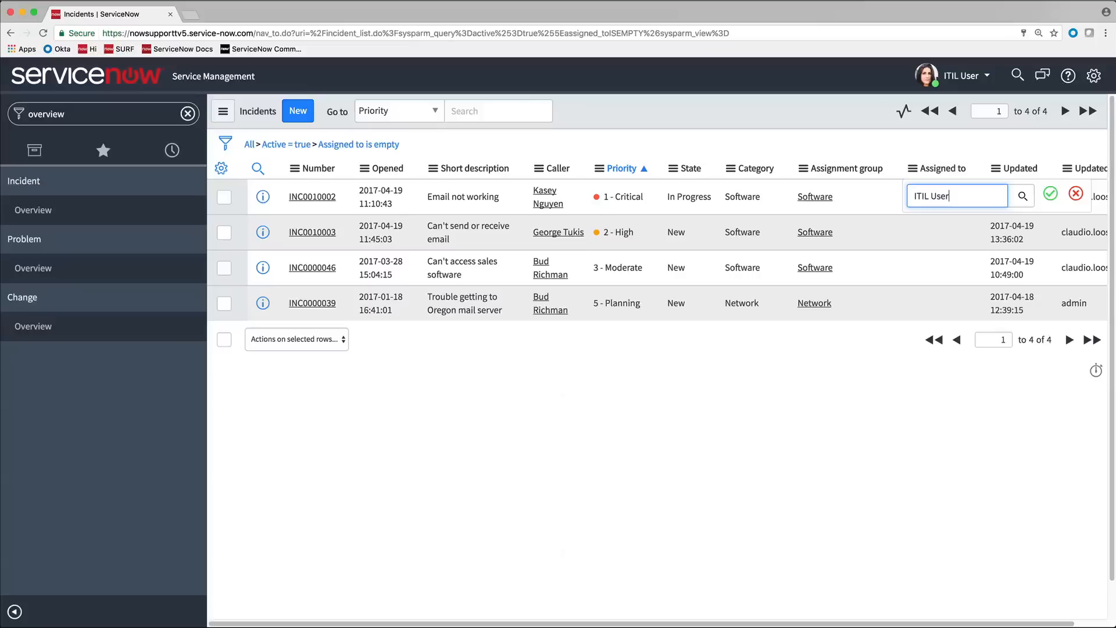
click(1049, 196)
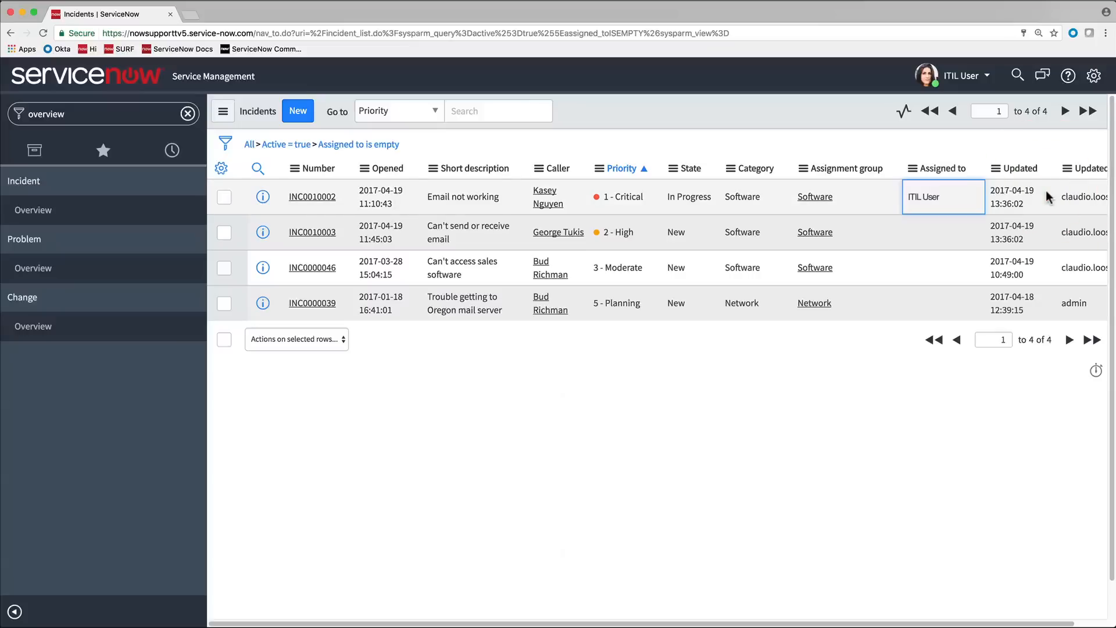